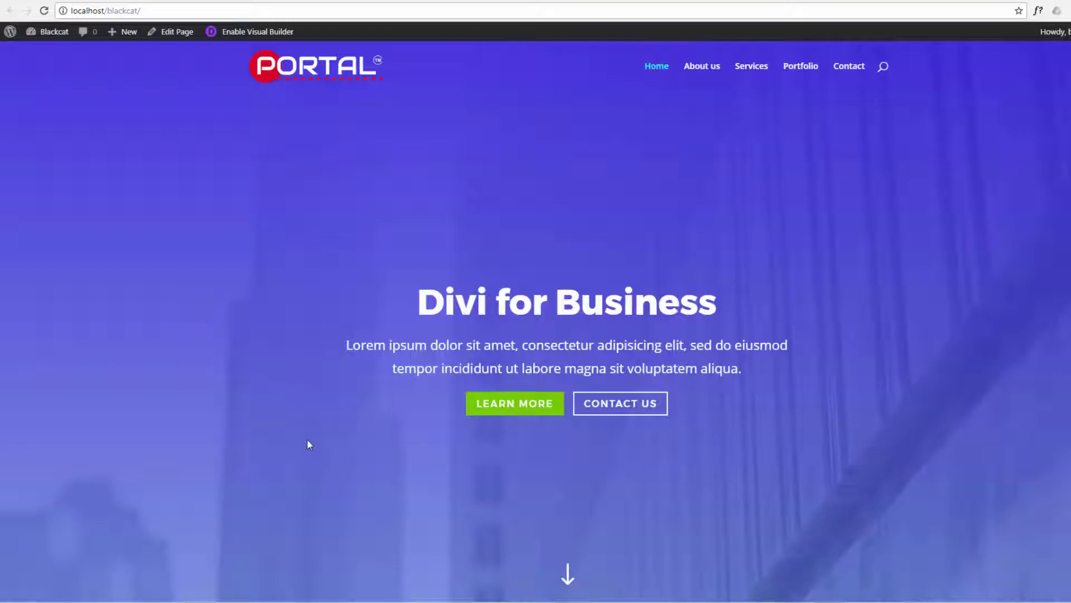
Step: Scroll through the Portal homepage to review its current navigation header
{"action": "scroll", "coordinate": [307, 438], "scroll_direction": "down", "scroll_amount": 15}
{"action": "scroll", "coordinate": [310, 435], "scroll_direction": "down", "scroll_amount": 20}
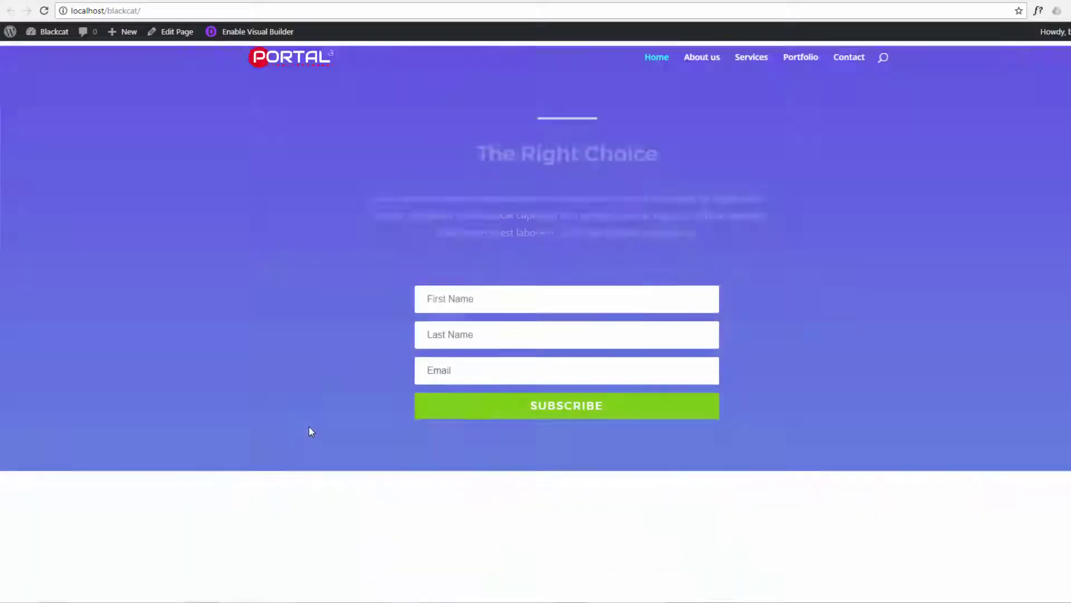
{"action": "scroll", "coordinate": [311, 431], "scroll_direction": "down", "scroll_amount": 20}
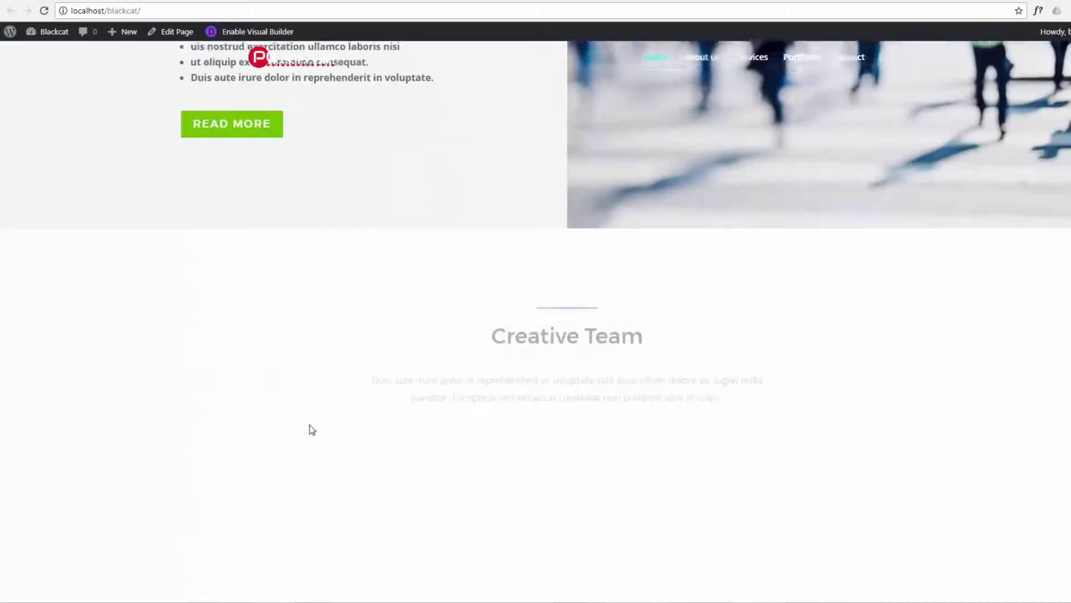
{"action": "scroll", "coordinate": [312, 430], "scroll_direction": "down", "scroll_amount": 20}
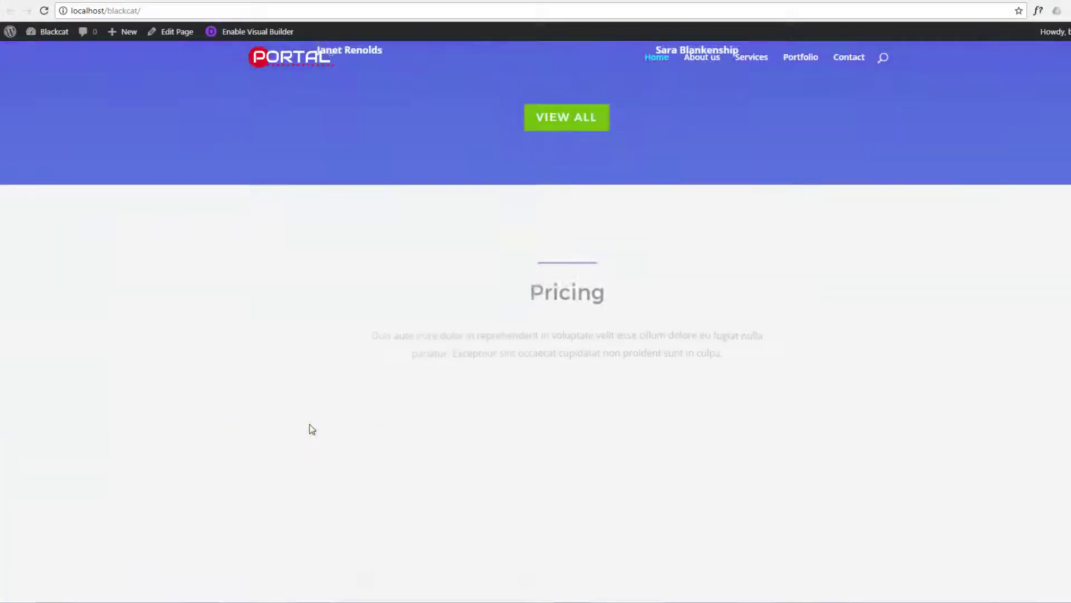
{"action": "scroll", "coordinate": [312, 430], "scroll_direction": "down", "scroll_amount": 20}
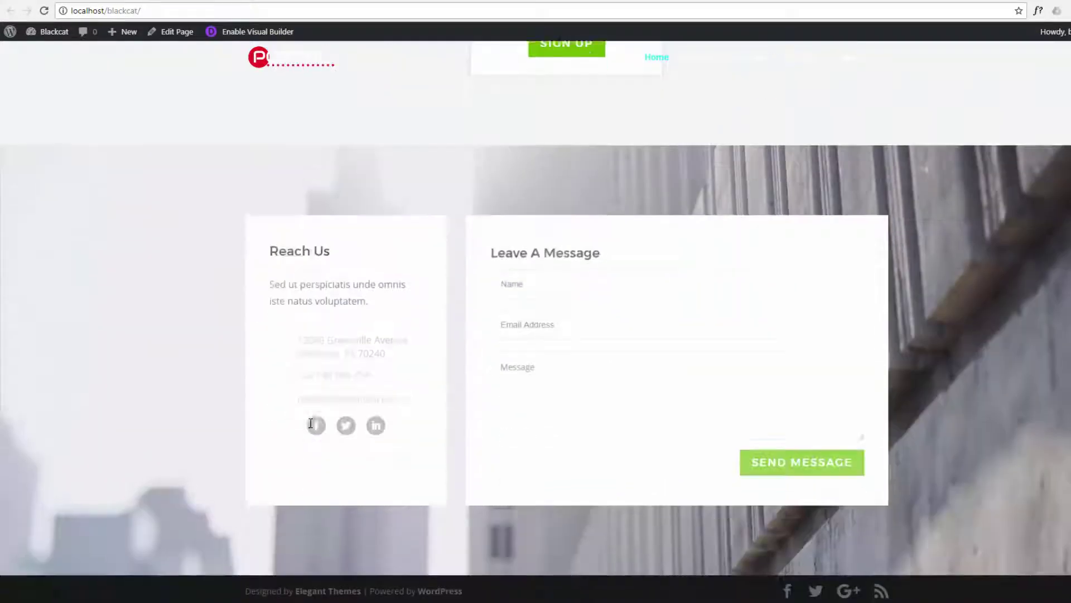
{"action": "scroll", "coordinate": [402, 426], "scroll_direction": "up", "scroll_amount": 6}
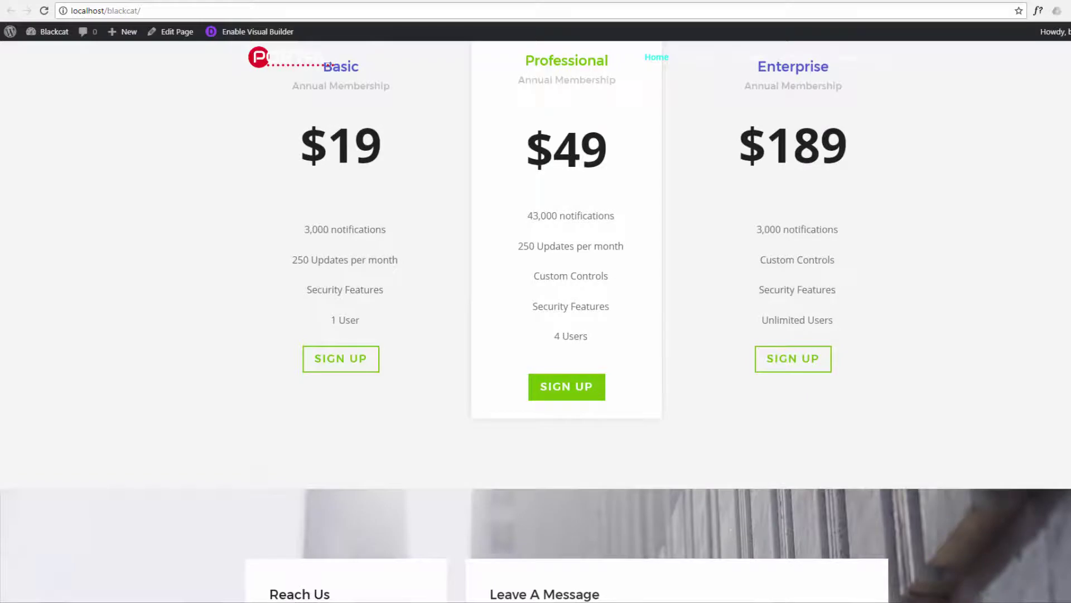
{"action": "scroll", "coordinate": [536, 322], "scroll_direction": "up", "scroll_amount": 20}
{"action": "scroll", "coordinate": [536, 321], "scroll_direction": "up", "scroll_amount": 5}
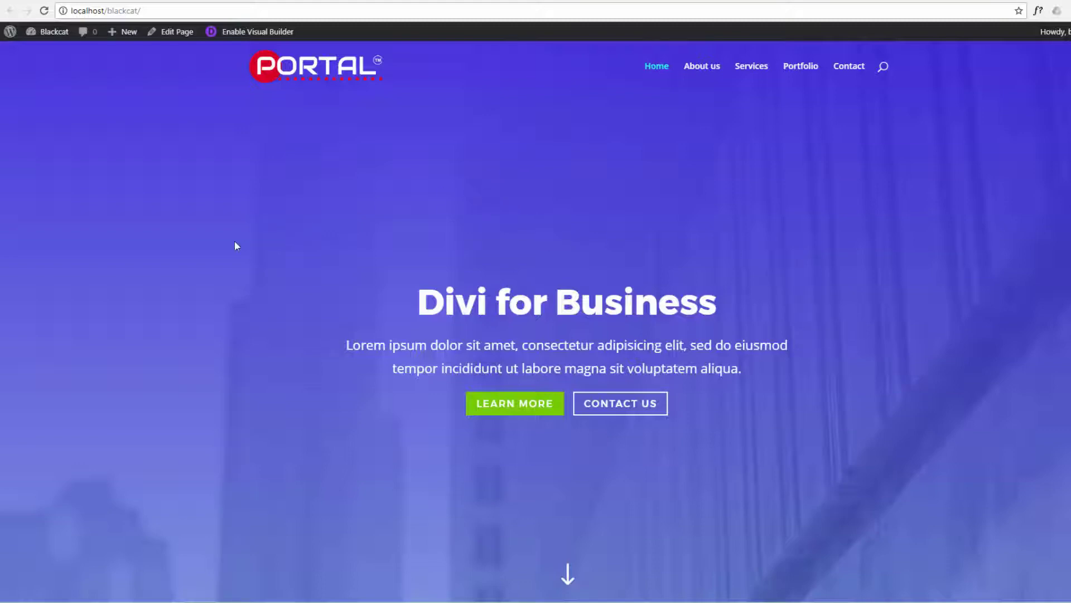
{"action": "scroll", "coordinate": [222, 269], "scroll_direction": "down", "scroll_amount": 4}
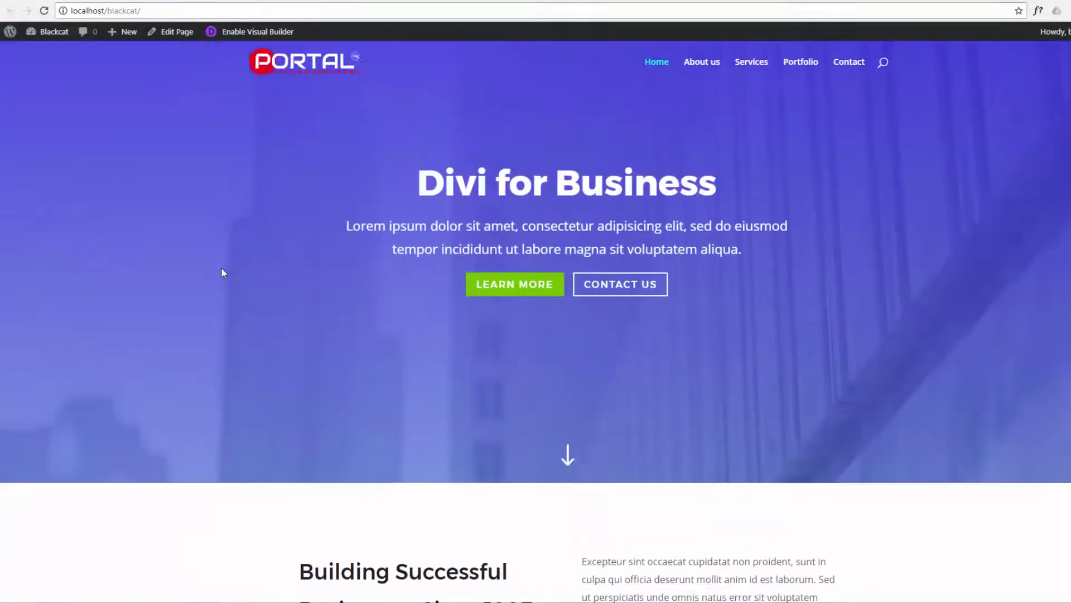
{"action": "scroll", "coordinate": [222, 269], "scroll_direction": "down", "scroll_amount": 6}
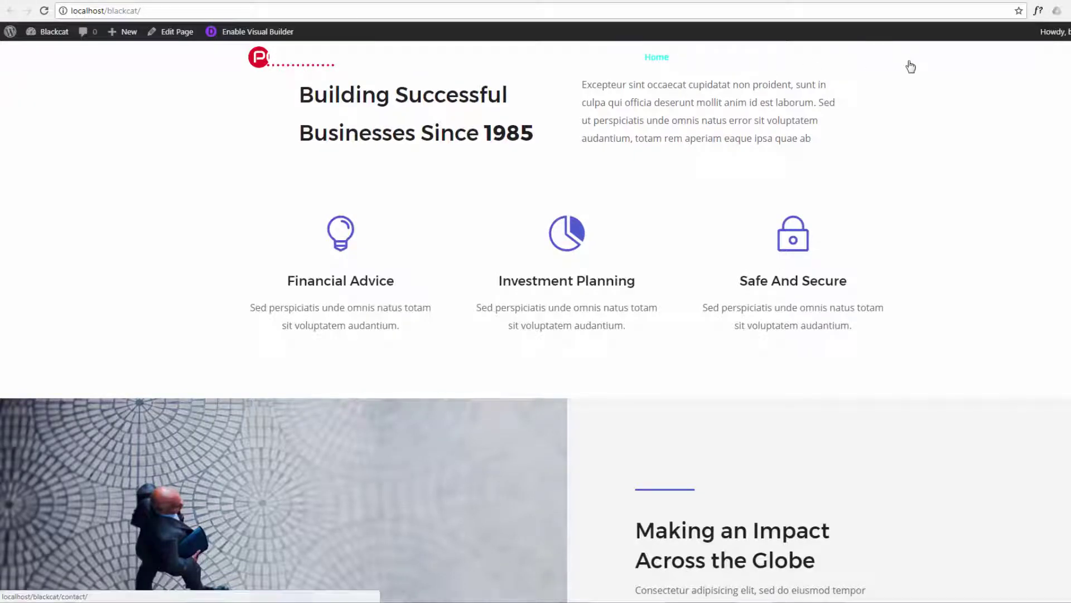
{"action": "scroll", "coordinate": [478, 163], "scroll_direction": "down", "scroll_amount": 2}
{"action": "scroll", "coordinate": [478, 162], "scroll_direction": "up", "scroll_amount": 2}
{"action": "scroll", "coordinate": [481, 162], "scroll_direction": "down", "scroll_amount": 1}
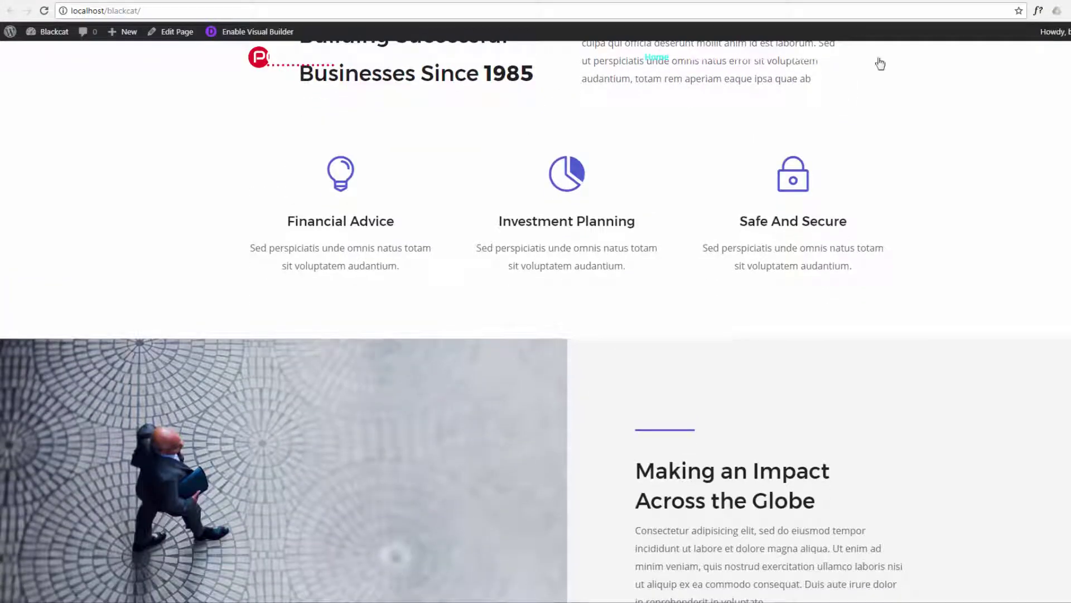
{"action": "scroll", "coordinate": [242, 165], "scroll_direction": "up", "scroll_amount": 3}
{"action": "scroll", "coordinate": [233, 164], "scroll_direction": "up", "scroll_amount": 7}
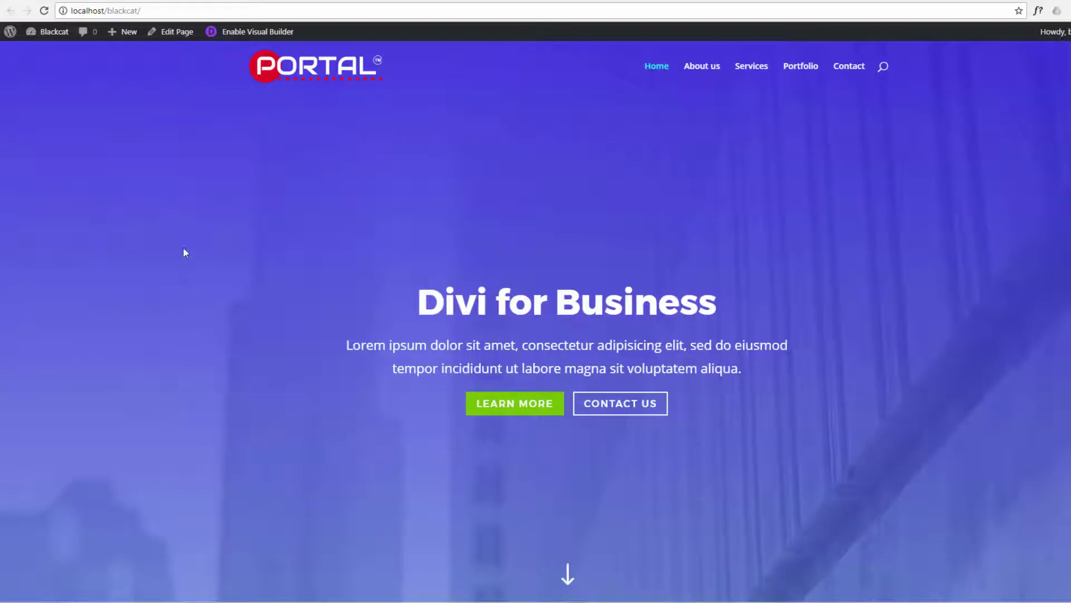
Step: Go to the Dashboard and open Divi's Theme Customizer
{"action": "mouse_move", "coordinate": [34, 37]}
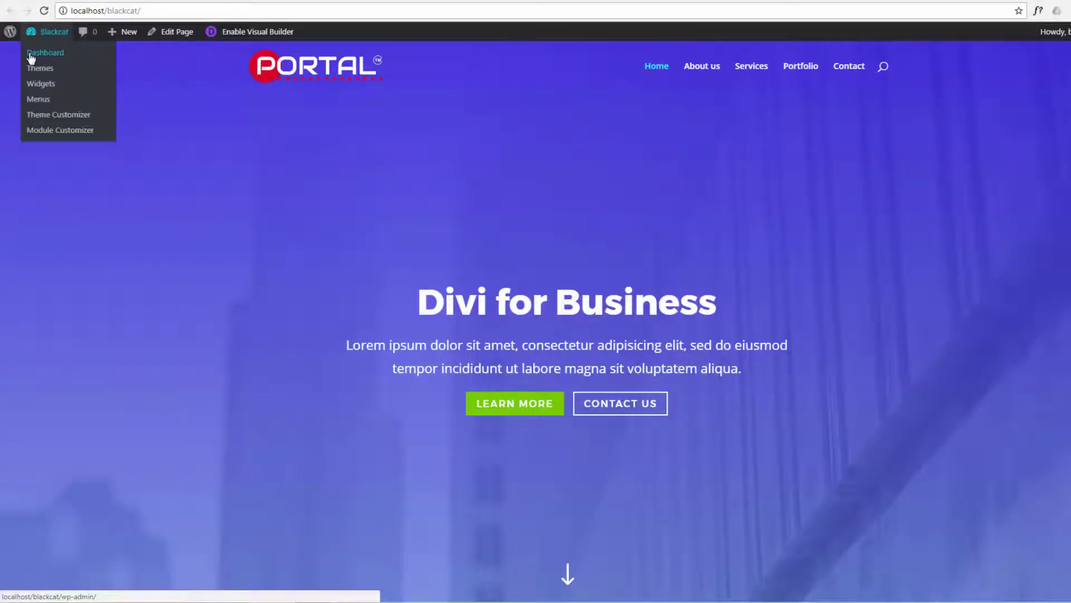
{"action": "left_click", "coordinate": [31, 54]}
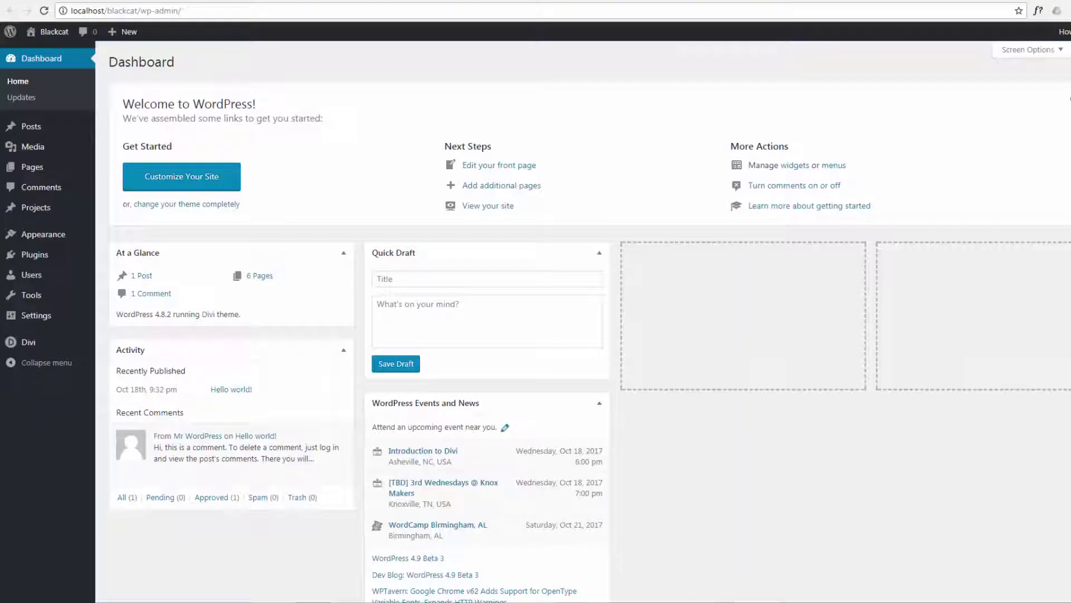
{"action": "mouse_move", "coordinate": [29, 344]}
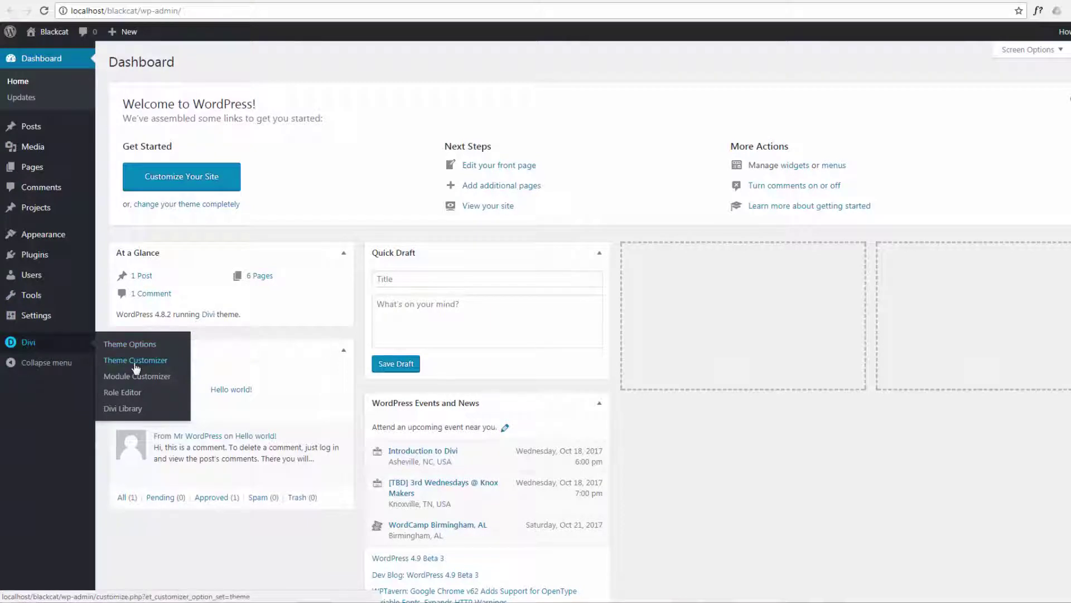
{"action": "left_click", "coordinate": [134, 366]}
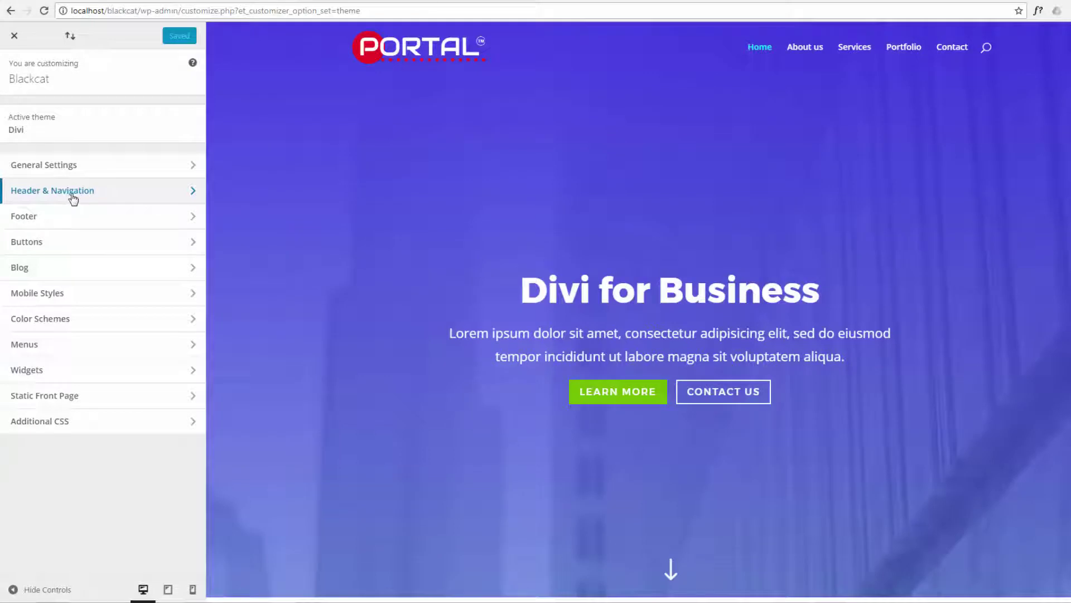
Step: Review Primary Menu Bar settings (menu height 70, logo height 70, text size 14), then go back
{"action": "left_click", "coordinate": [107, 197]}
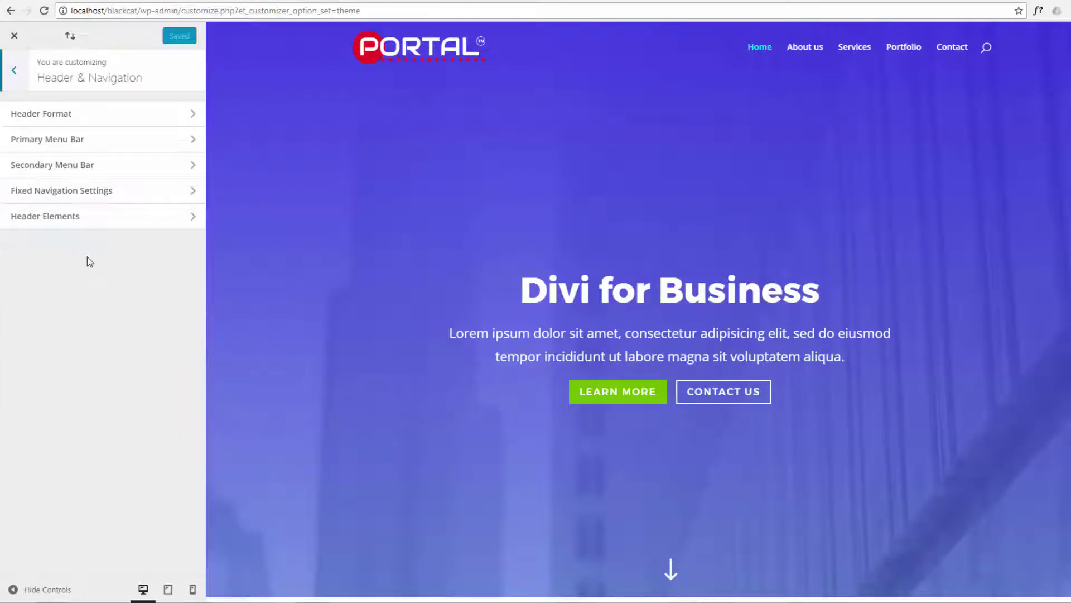
{"action": "left_click", "coordinate": [124, 142]}
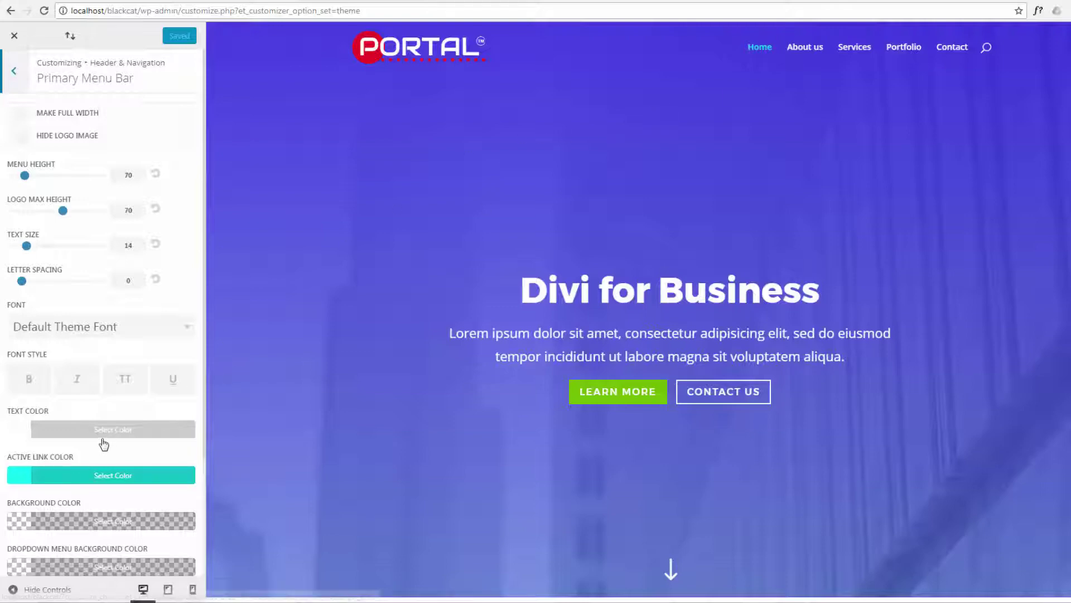
{"action": "scroll", "coordinate": [89, 424], "scroll_direction": "down", "scroll_amount": 2}
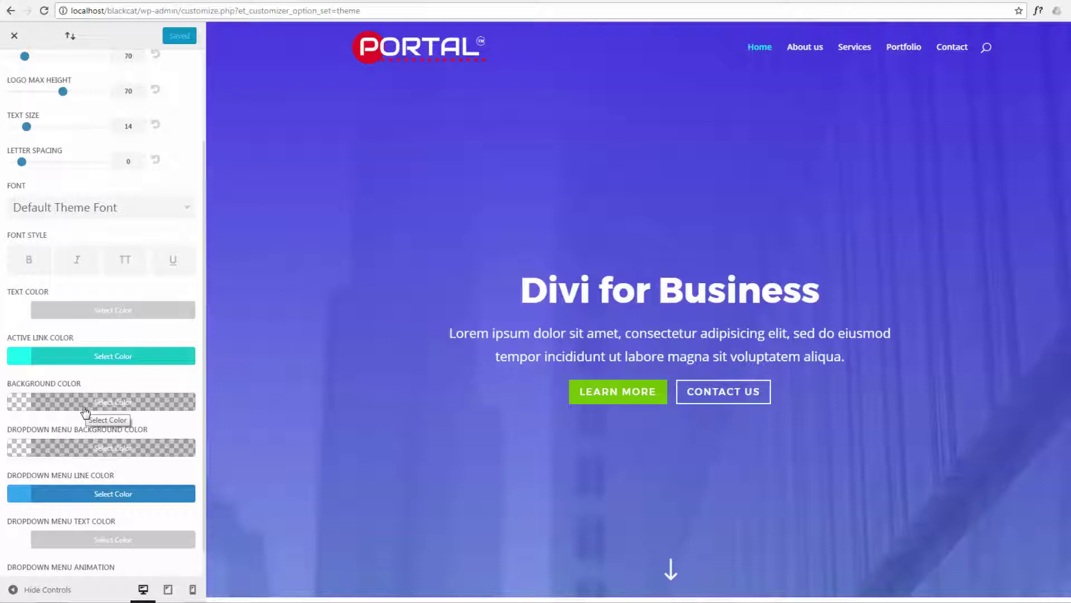
{"action": "scroll", "coordinate": [86, 424], "scroll_direction": "up", "scroll_amount": 1}
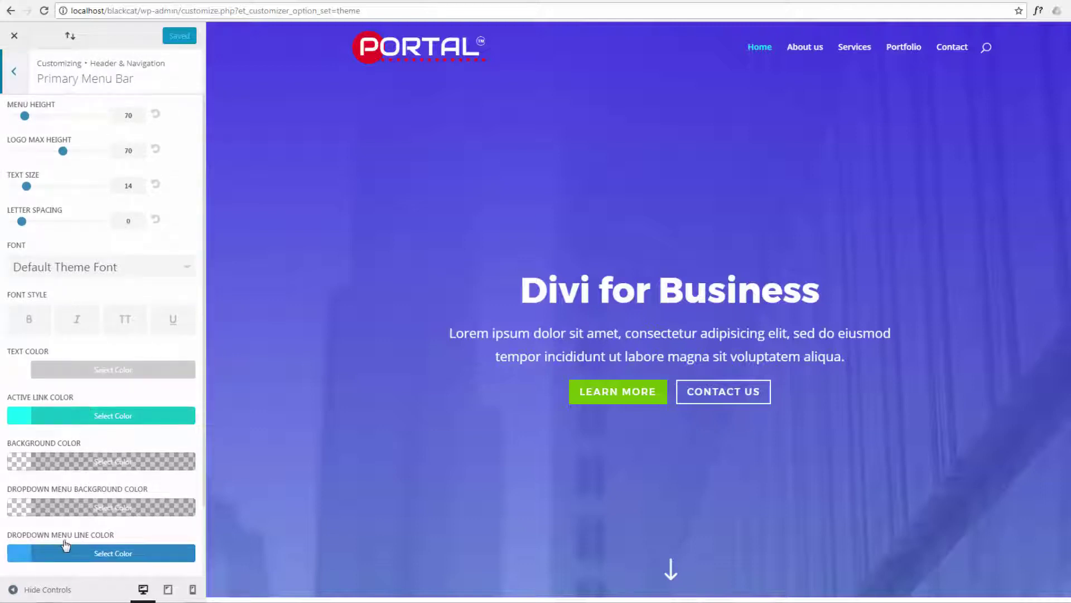
{"action": "scroll", "coordinate": [82, 301], "scroll_direction": "up", "scroll_amount": 1}
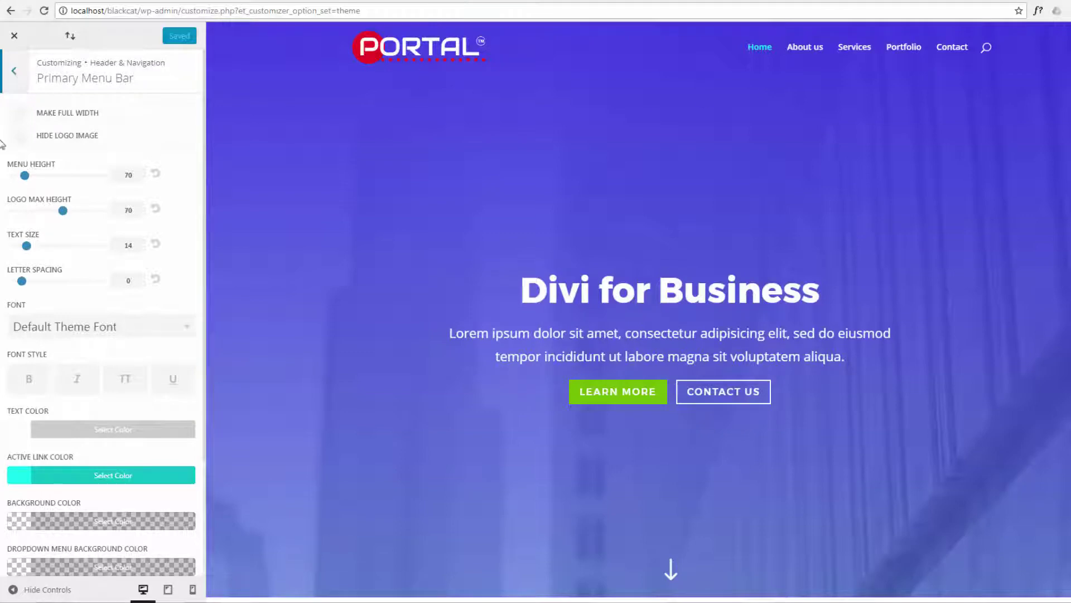
{"action": "scroll", "coordinate": [430, 318], "scroll_direction": "down", "scroll_amount": 3}
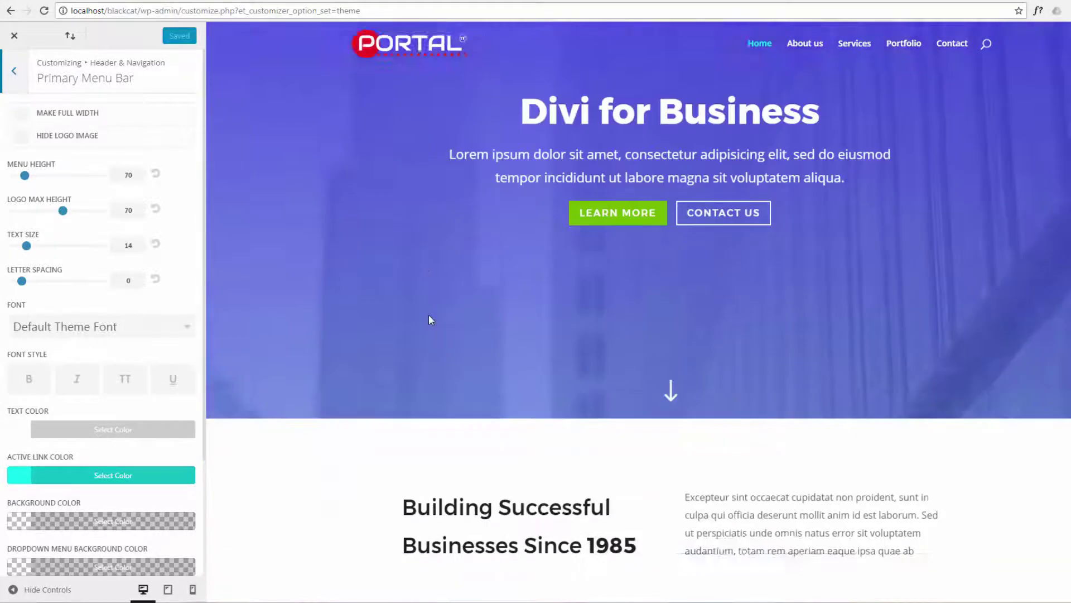
{"action": "scroll", "coordinate": [430, 315], "scroll_direction": "down", "scroll_amount": 10}
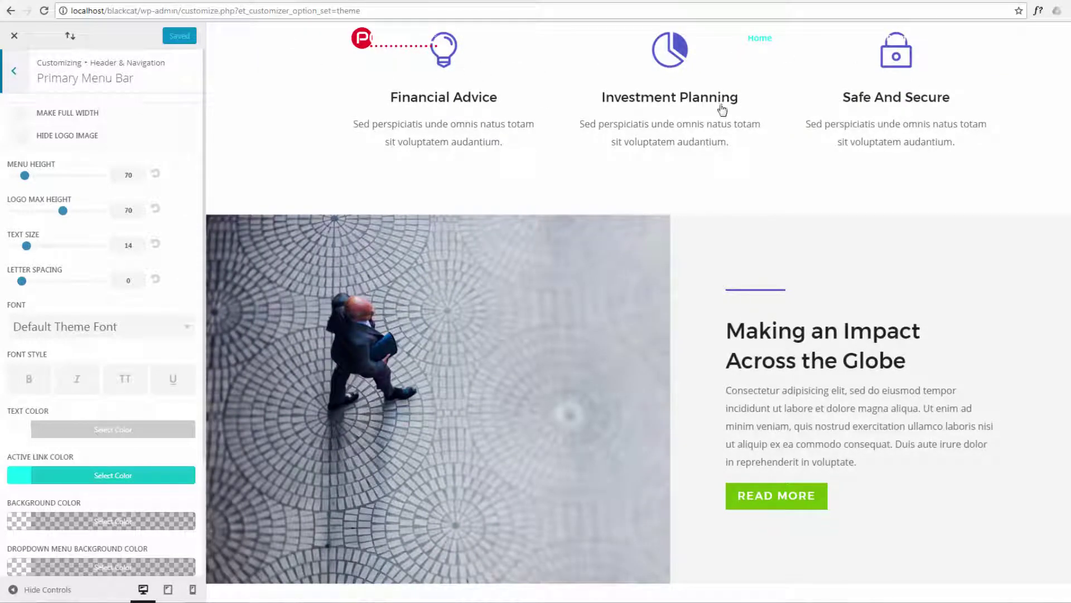
{"action": "scroll", "coordinate": [548, 83], "scroll_direction": "down", "scroll_amount": 1}
{"action": "scroll", "coordinate": [552, 84], "scroll_direction": "up", "scroll_amount": 2}
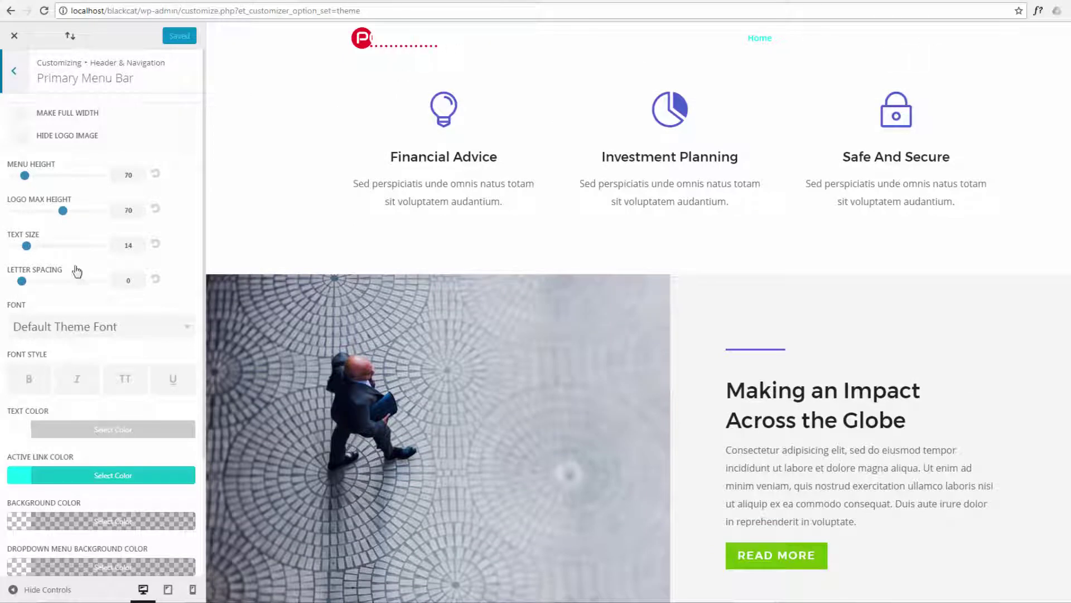
{"action": "left_click", "coordinate": [15, 73]}
Step: Open Fixed Navigation Settings and check the menu link colour, leaving it unchanged
{"action": "scroll", "coordinate": [328, 165], "scroll_direction": "up", "scroll_amount": 10}
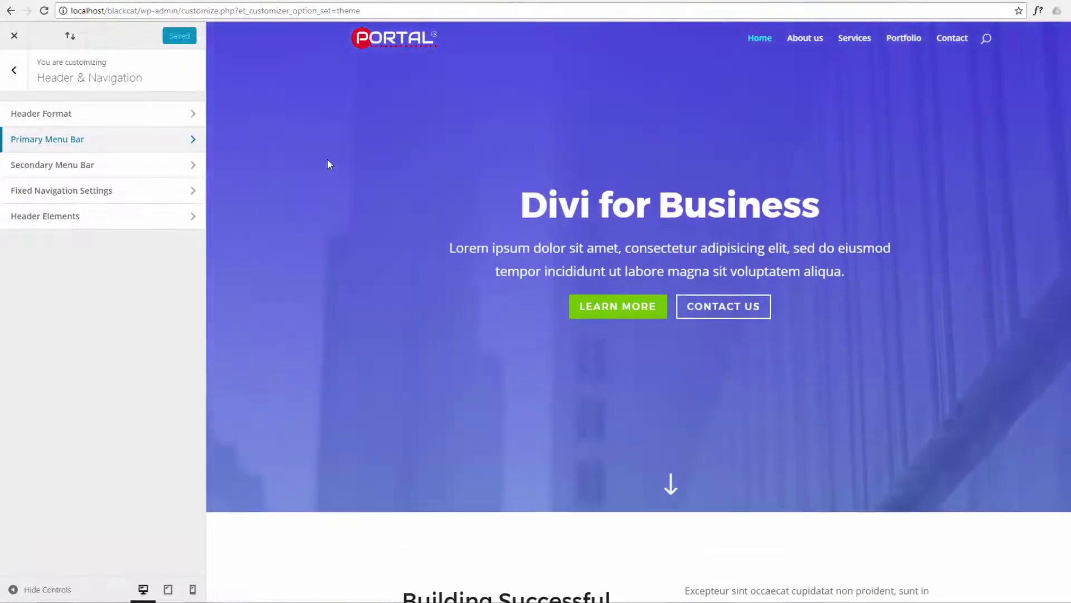
{"action": "scroll", "coordinate": [328, 163], "scroll_direction": "up", "scroll_amount": 2}
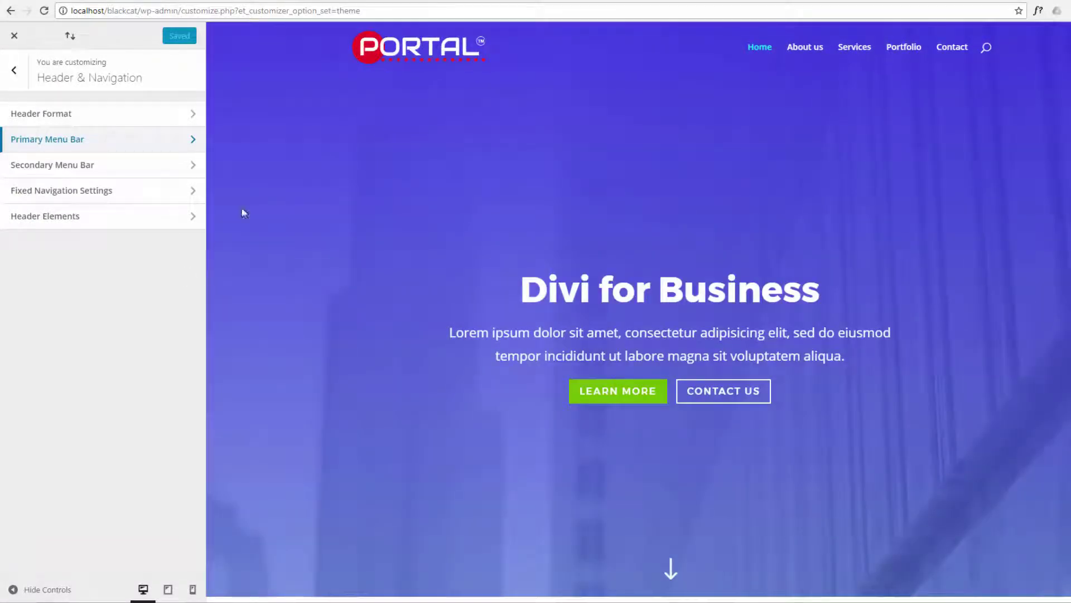
{"action": "left_click", "coordinate": [90, 196]}
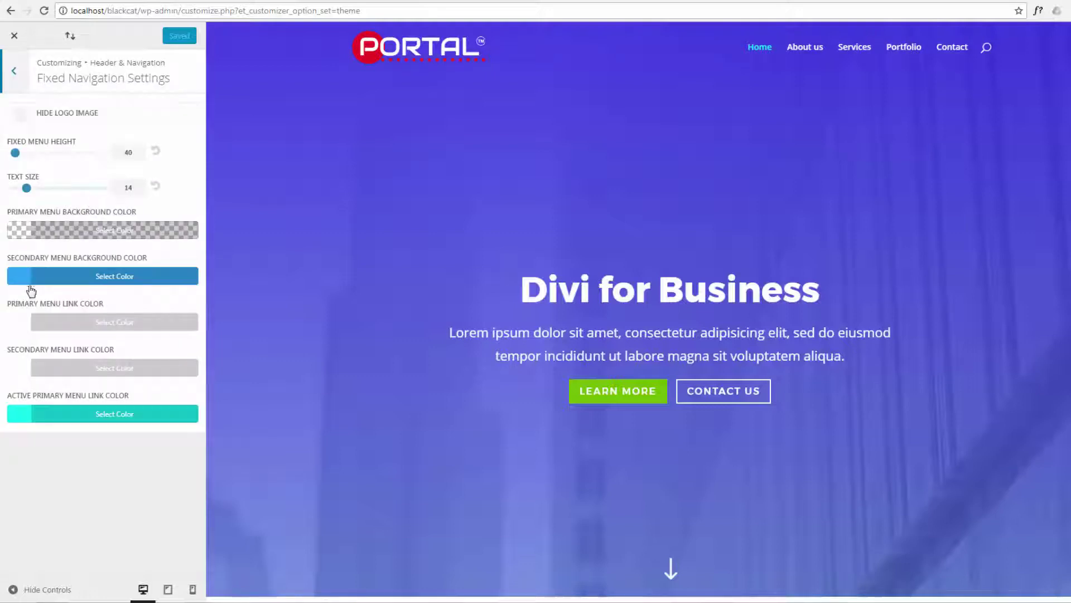
{"action": "left_click", "coordinate": [76, 323]}
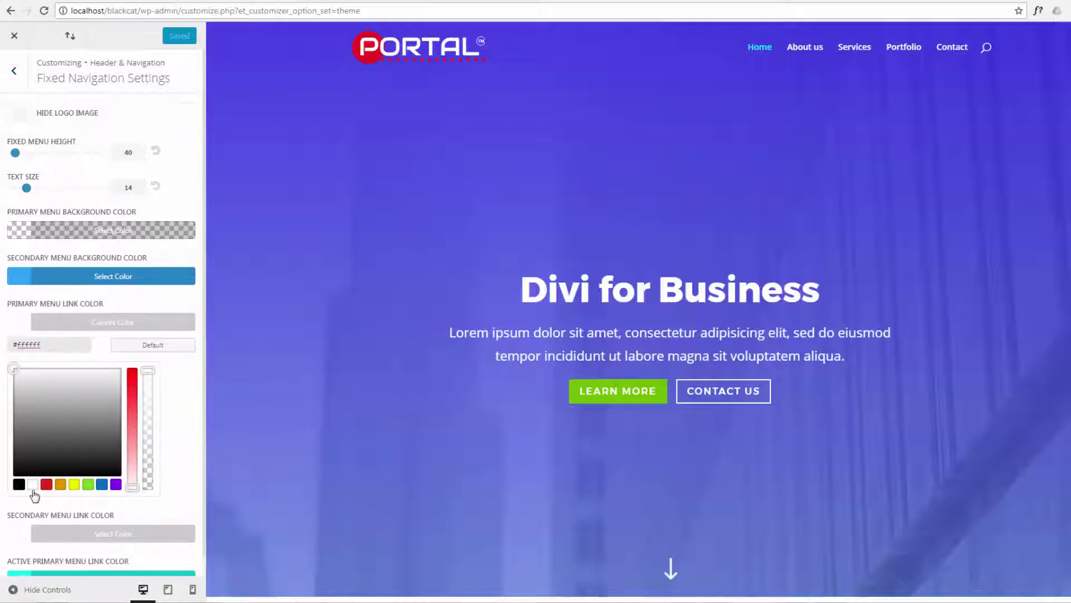
{"action": "left_click", "coordinate": [137, 305]}
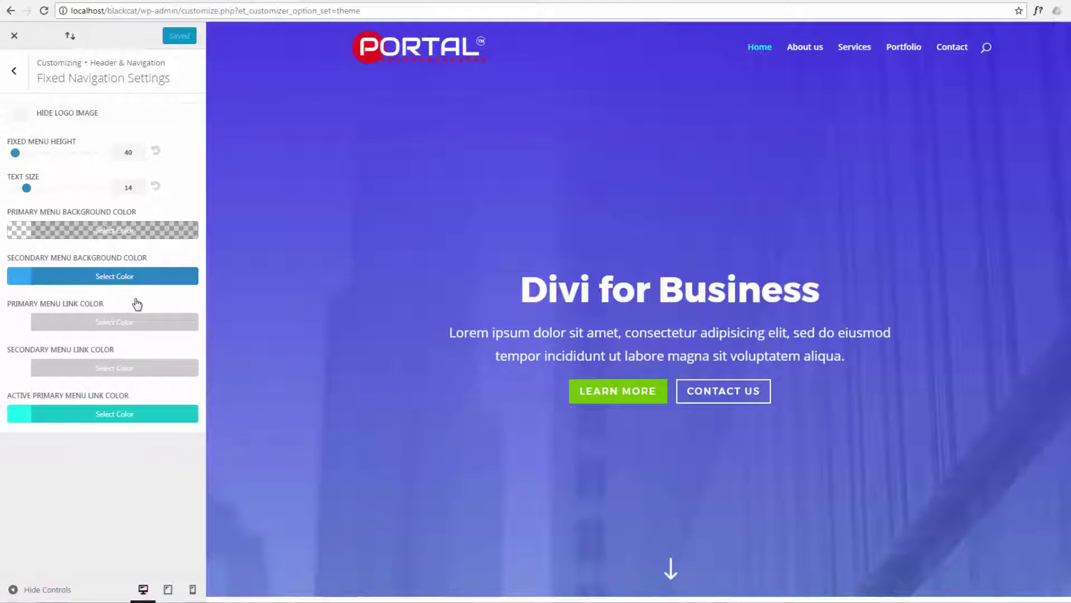
Step: Set the fixed menu background to semi-transparent blue-purple #6177c6 and publish
{"action": "left_click", "coordinate": [87, 237]}
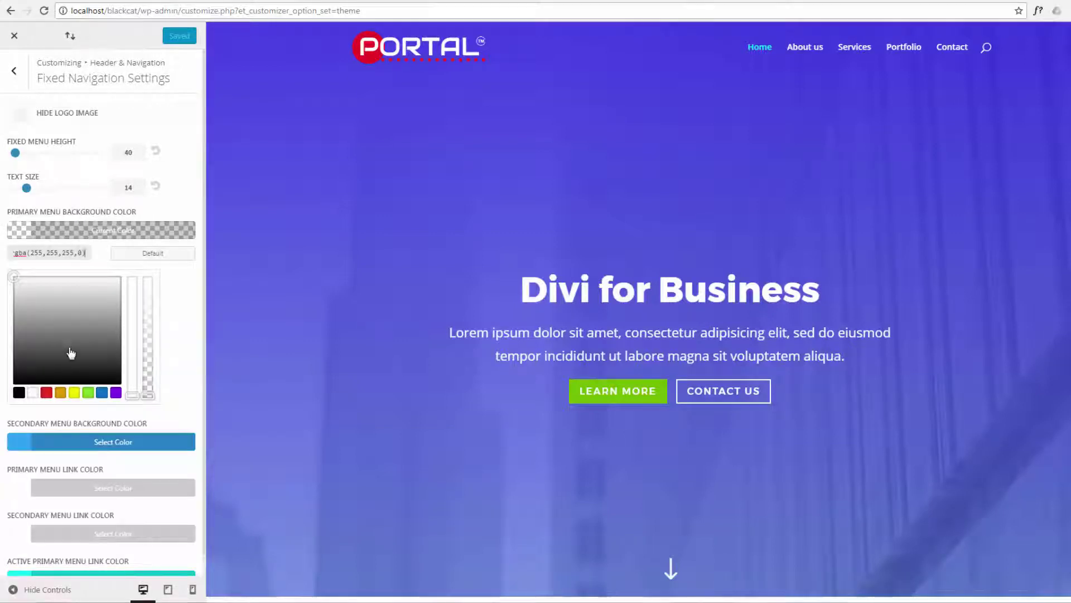
{"action": "left_click", "coordinate": [101, 393]}
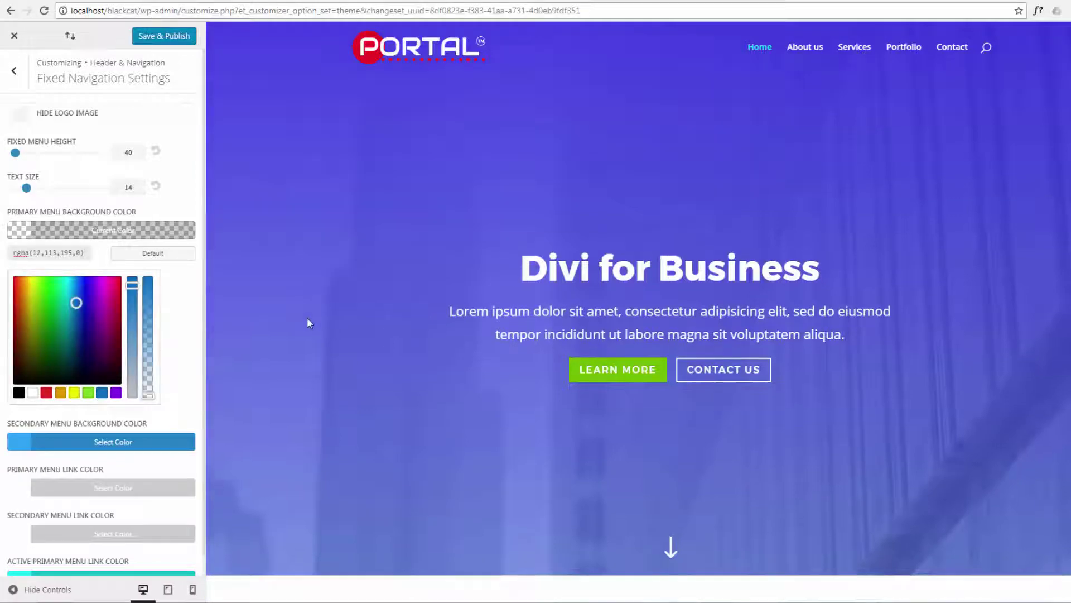
{"action": "scroll", "coordinate": [307, 318], "scroll_direction": "down", "scroll_amount": 10}
{"action": "scroll", "coordinate": [309, 320], "scroll_direction": "down", "scroll_amount": 2}
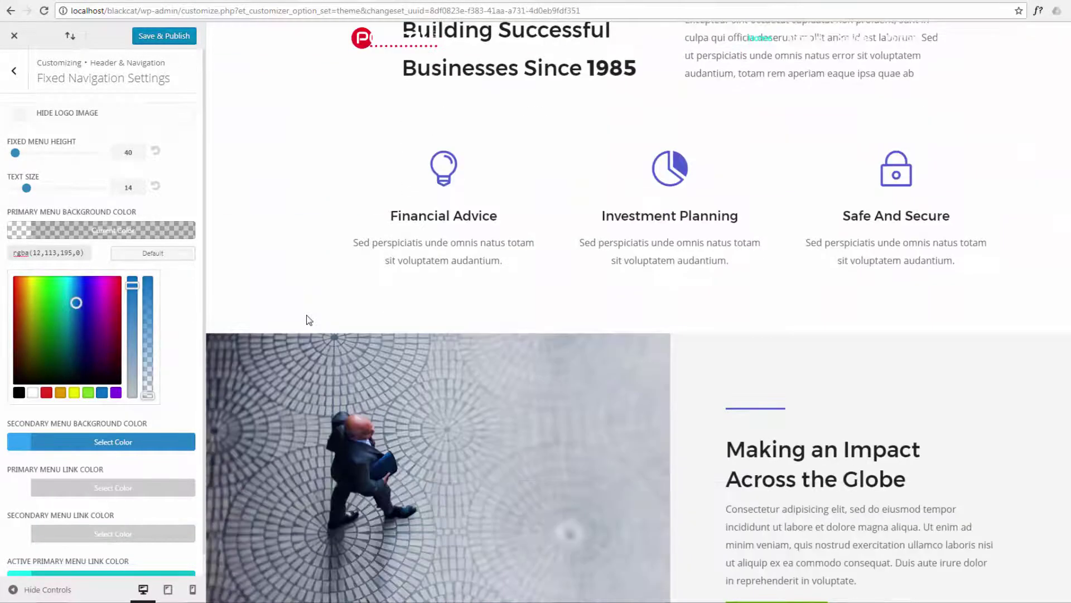
{"action": "left_click_drag", "start_coordinate": [147, 394], "coordinate": [149, 283]}
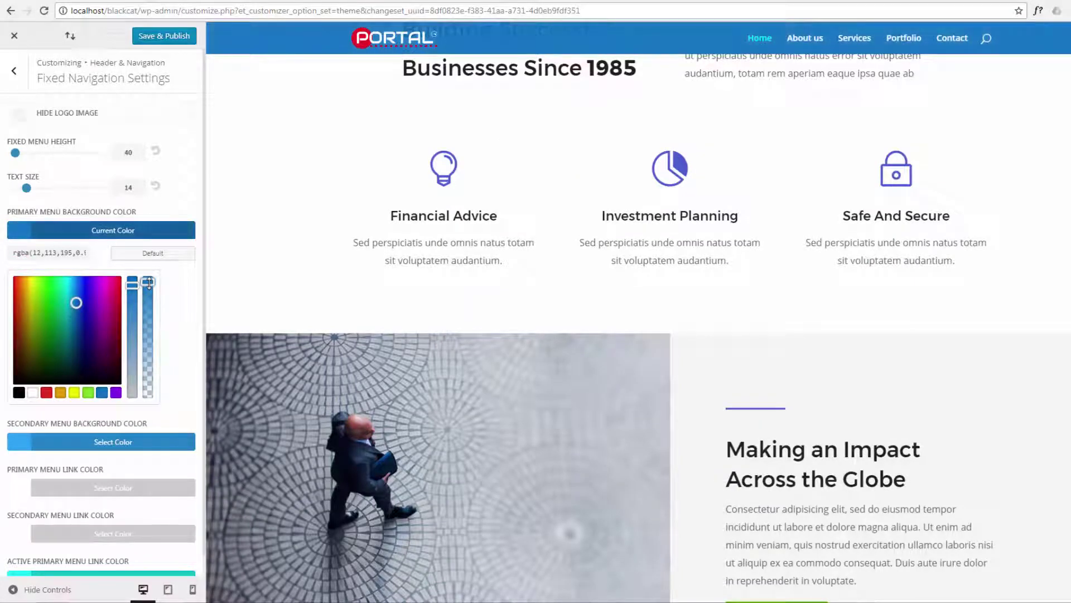
{"action": "scroll", "coordinate": [295, 212], "scroll_direction": "up", "scroll_amount": 9}
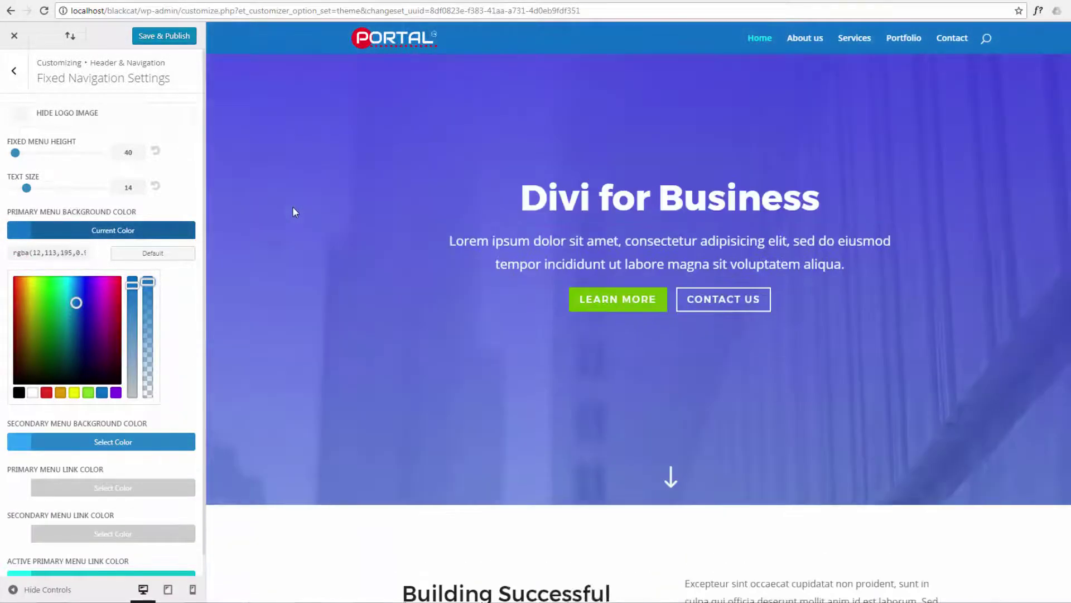
{"action": "scroll", "coordinate": [293, 204], "scroll_direction": "down", "scroll_amount": 3}
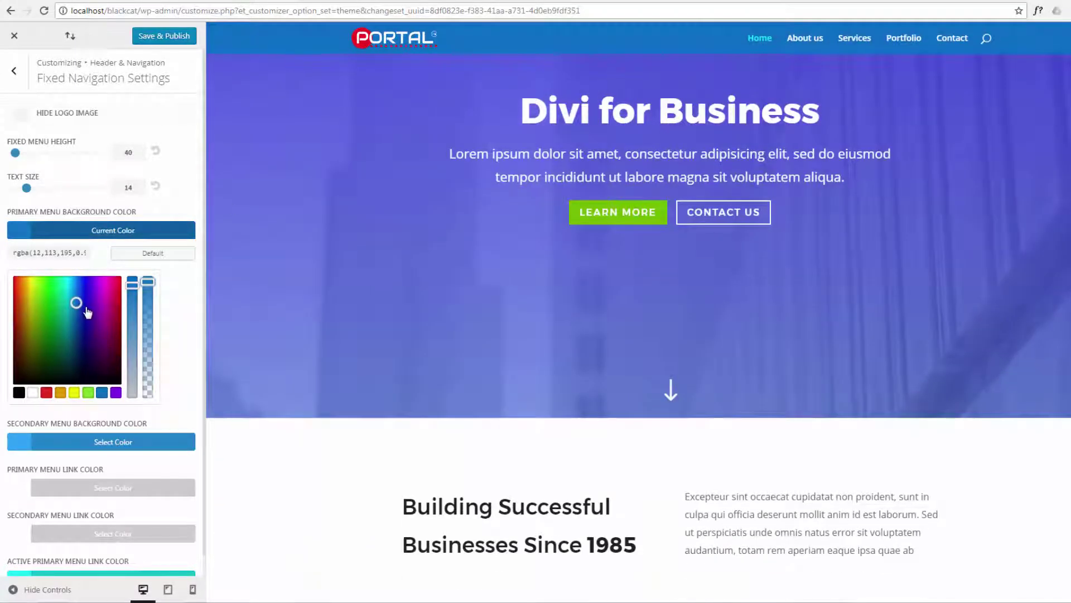
{"action": "left_click_drag", "start_coordinate": [77, 302], "coordinate": [85, 299]}
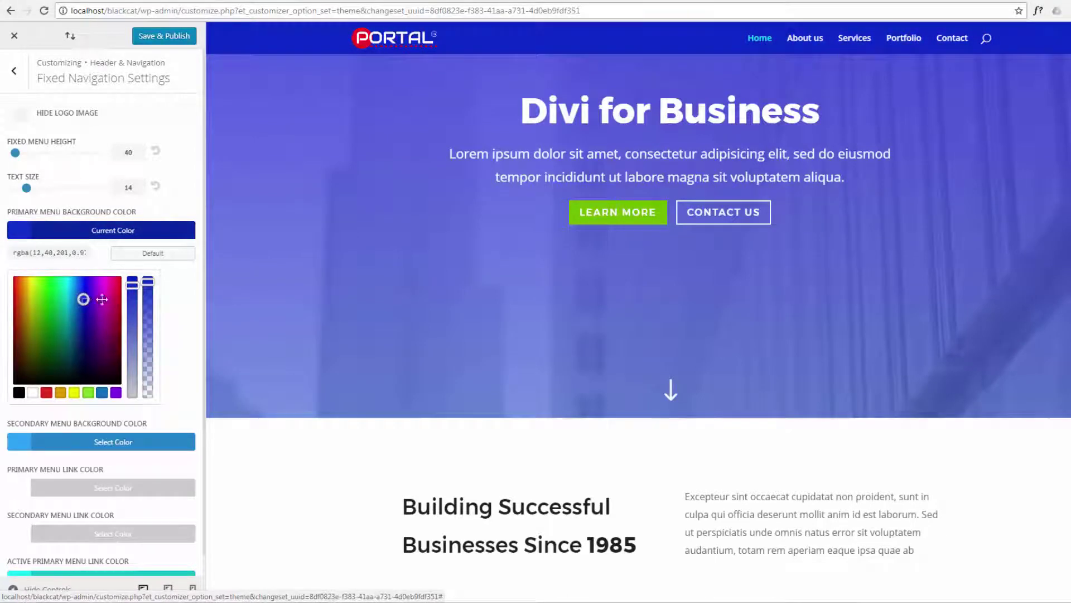
{"action": "left_click_drag", "start_coordinate": [133, 284], "coordinate": [126, 347]}
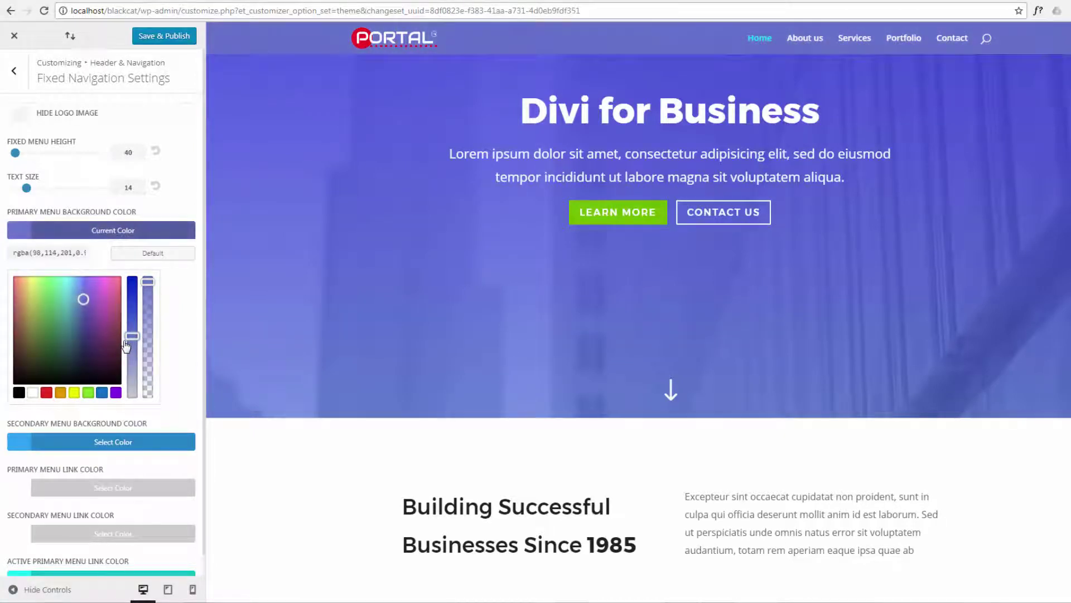
{"action": "mouse_move", "coordinate": [83, 313]}
{"action": "left_mouse_down"}
{"action": "mouse_move", "coordinate": [84, 287]}
{"action": "mouse_move", "coordinate": [81, 300]}
{"action": "left_mouse_up"}
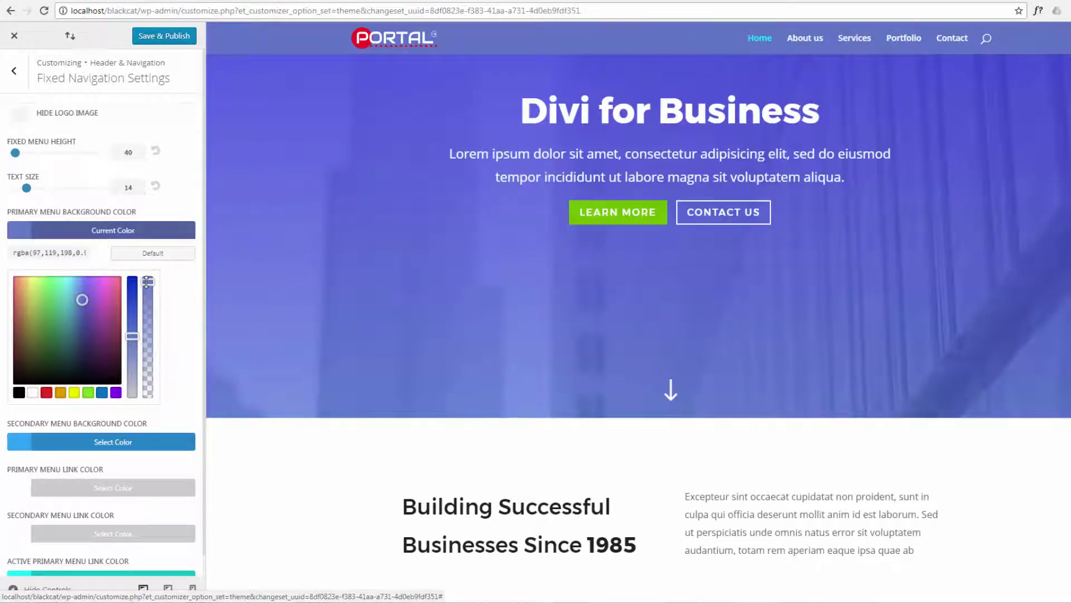
{"action": "left_click_drag", "start_coordinate": [146, 281], "coordinate": [147, 278]}
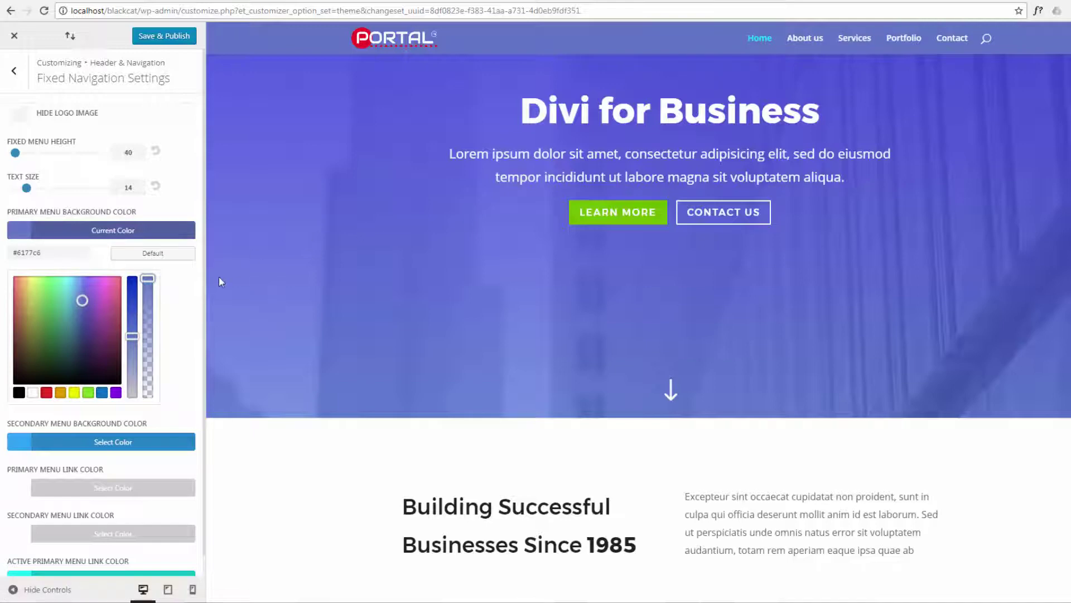
{"action": "left_click", "coordinate": [172, 41]}
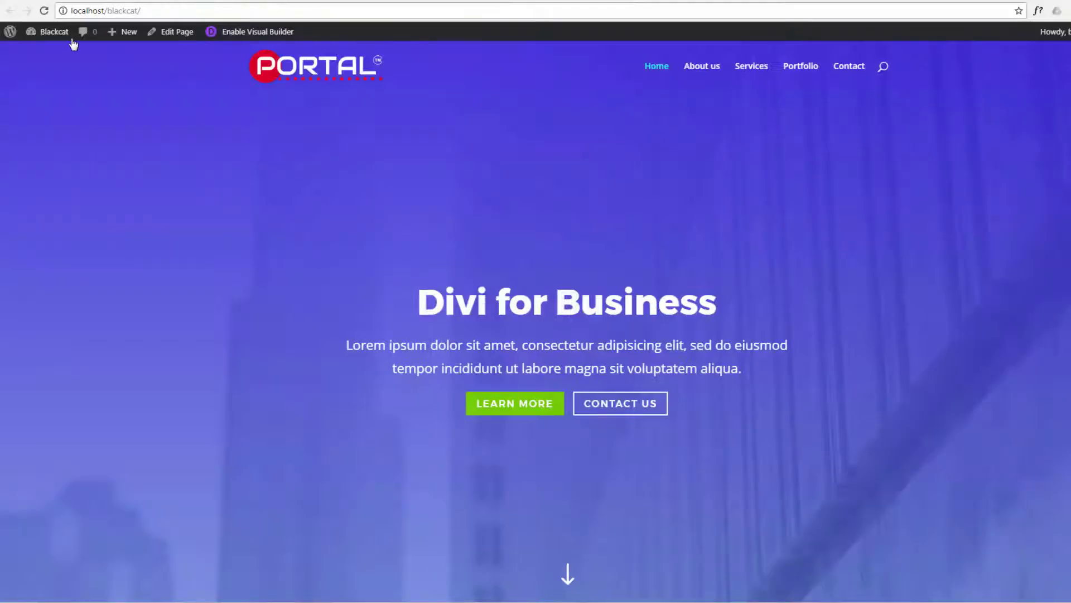
Step: Reload the live homepage and scroll down to check the #6177c6 fixed header
{"action": "left_click", "coordinate": [46, 11]}
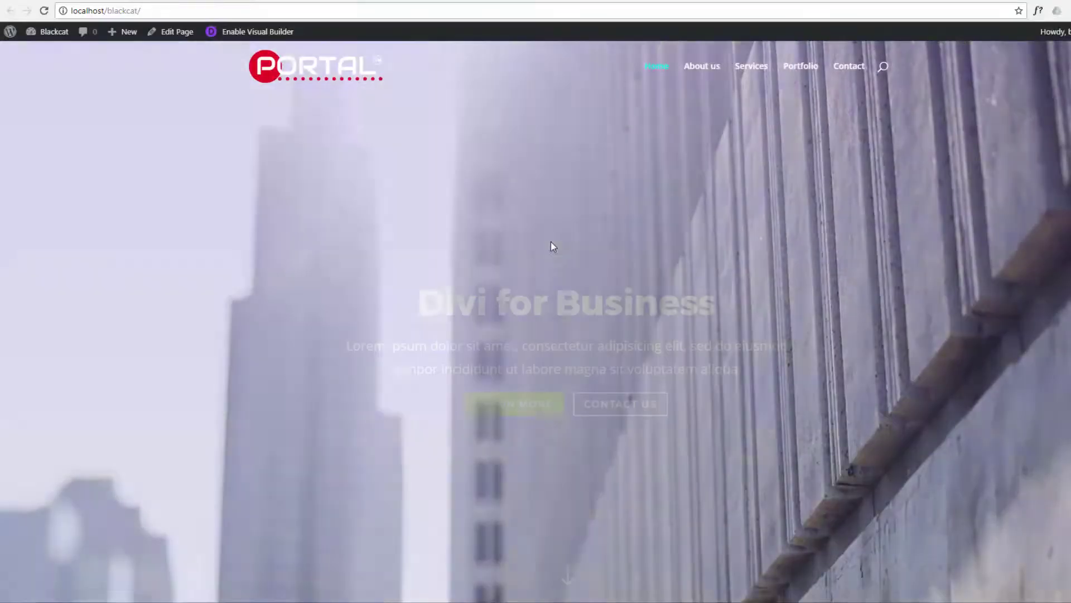
{"action": "scroll", "coordinate": [533, 185], "scroll_direction": "down", "scroll_amount": 2}
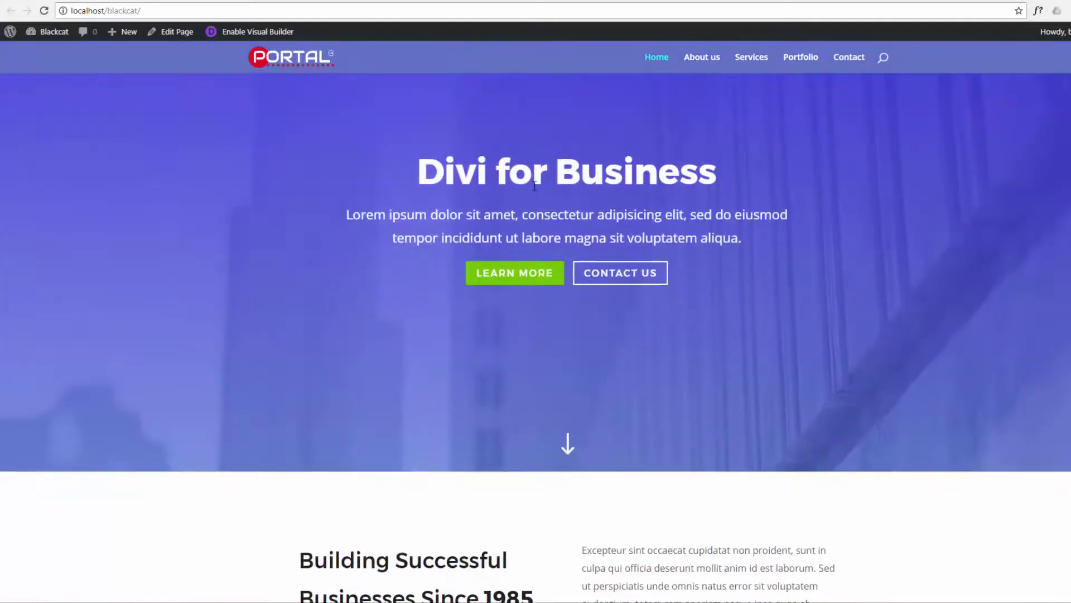
{"action": "scroll", "coordinate": [534, 186], "scroll_direction": "down", "scroll_amount": 8}
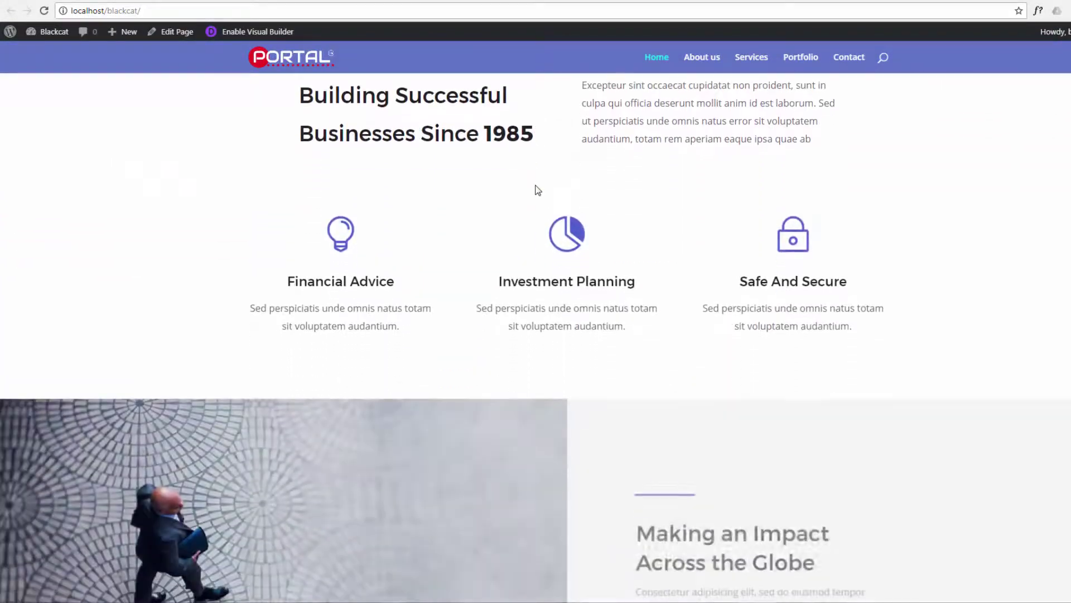
{"action": "scroll", "coordinate": [537, 190], "scroll_direction": "down", "scroll_amount": 6}
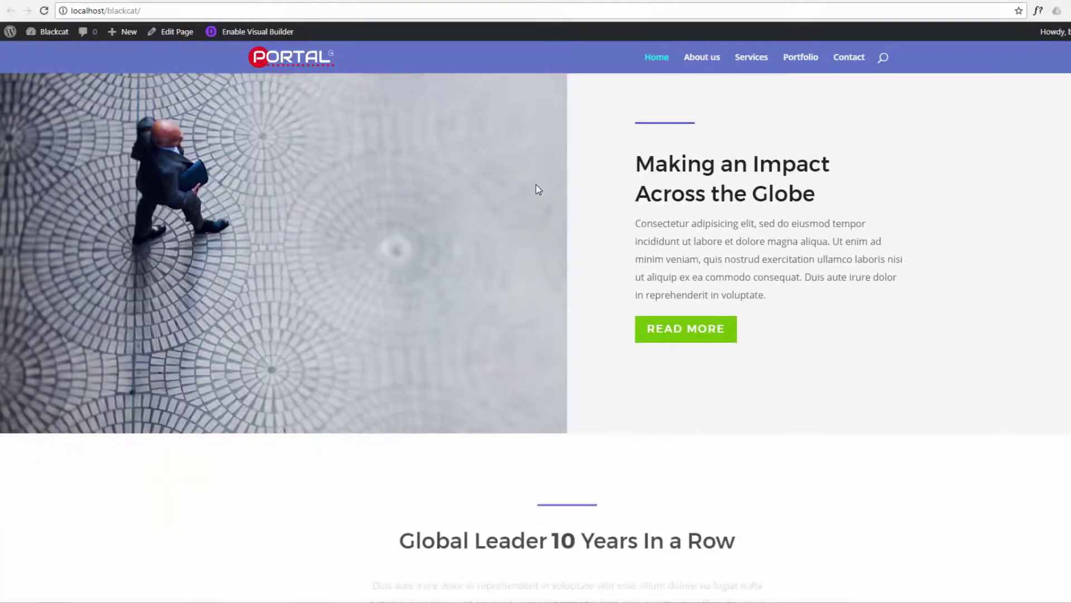
{"action": "scroll", "coordinate": [538, 190], "scroll_direction": "down", "scroll_amount": 9}
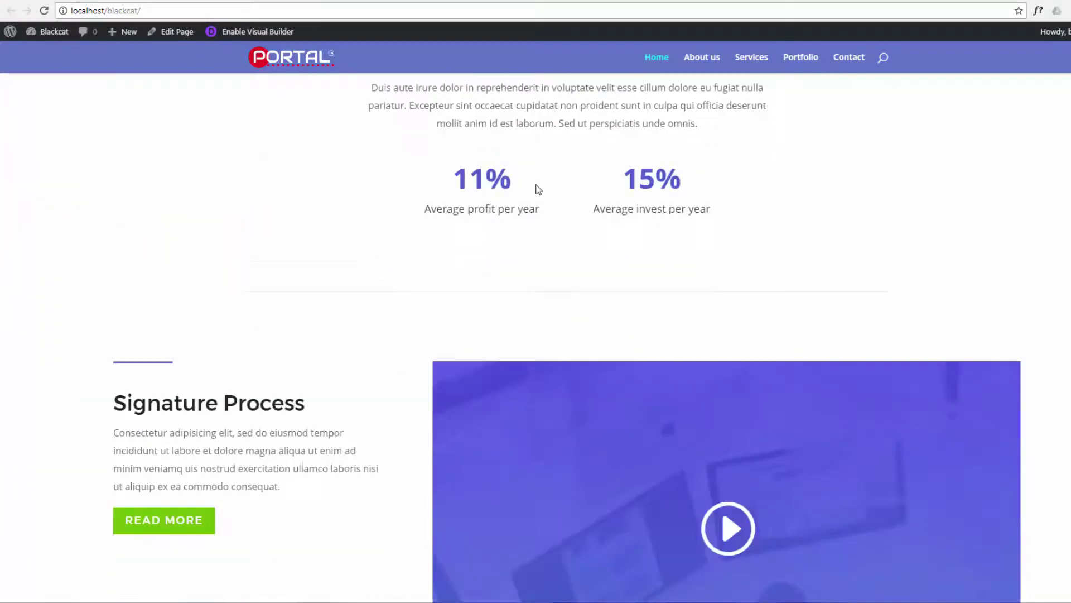
{"action": "scroll", "coordinate": [537, 190], "scroll_direction": "down", "scroll_amount": 8}
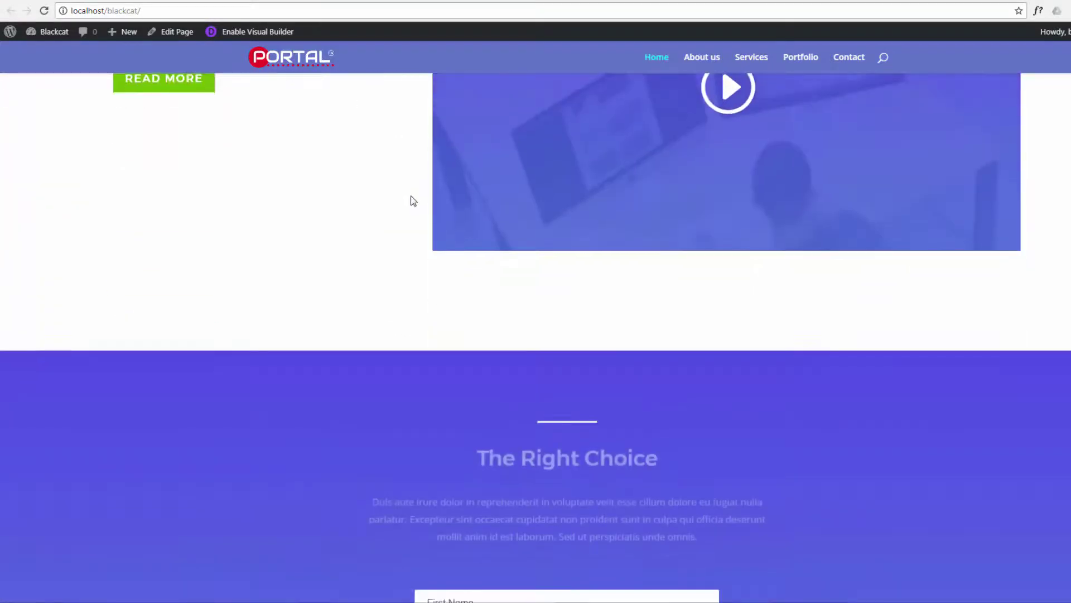
{"action": "scroll", "coordinate": [414, 201], "scroll_direction": "down", "scroll_amount": 2}
{"action": "scroll", "coordinate": [414, 201], "scroll_direction": "up", "scroll_amount": 6}
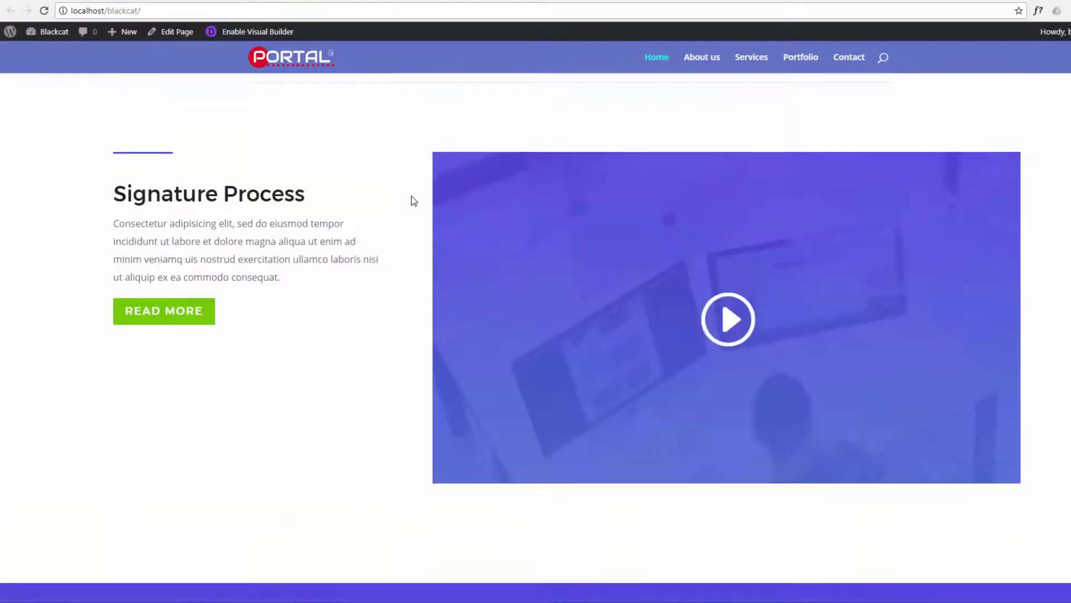
{"action": "scroll", "coordinate": [414, 200], "scroll_direction": "up", "scroll_amount": 20}
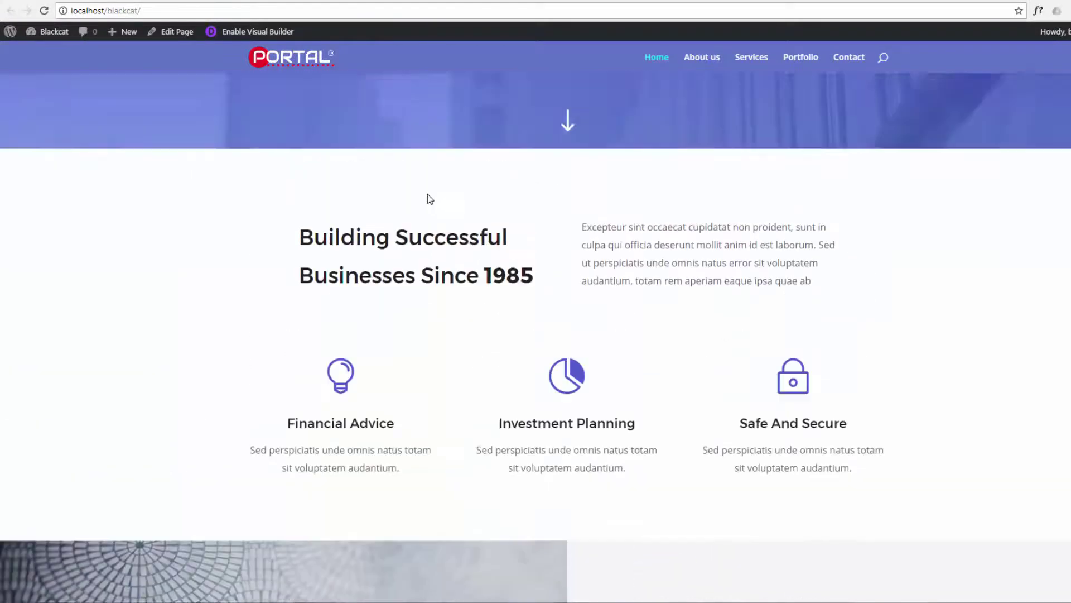
{"action": "scroll", "coordinate": [430, 199], "scroll_direction": "up", "scroll_amount": 6}
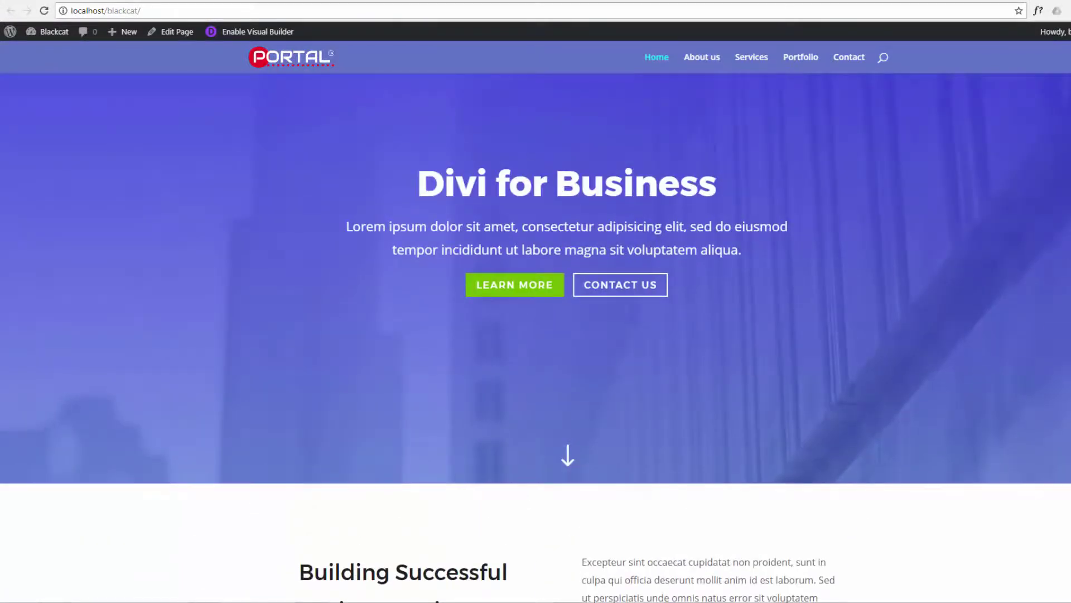
{"action": "scroll", "coordinate": [536, 335], "scroll_direction": "up", "scroll_amount": 2}
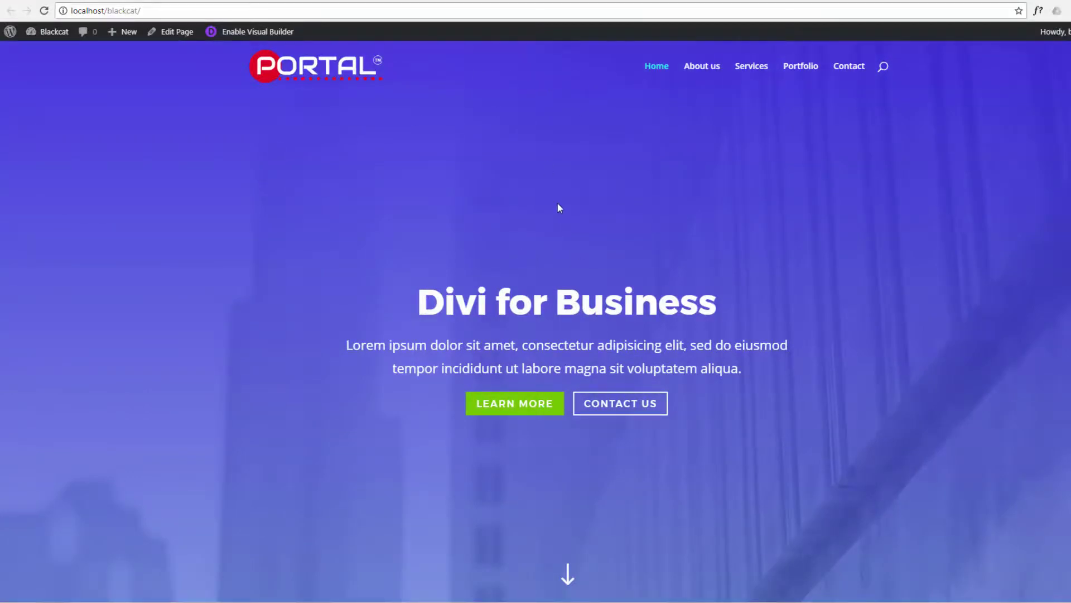
{"action": "scroll", "coordinate": [560, 208], "scroll_direction": "down", "scroll_amount": 8}
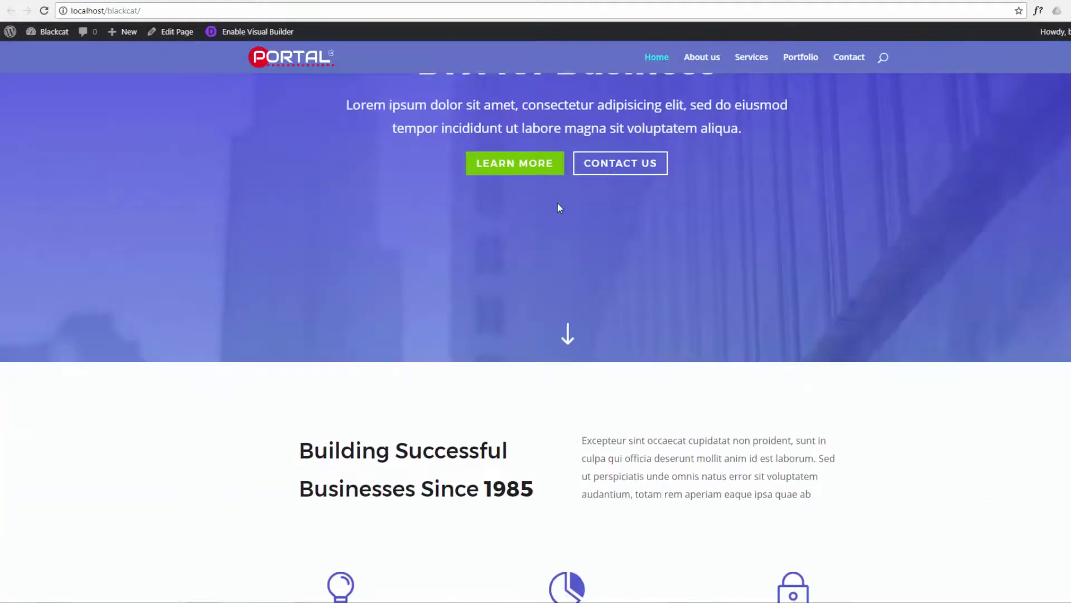
{"action": "scroll", "coordinate": [559, 207], "scroll_direction": "down", "scroll_amount": 12}
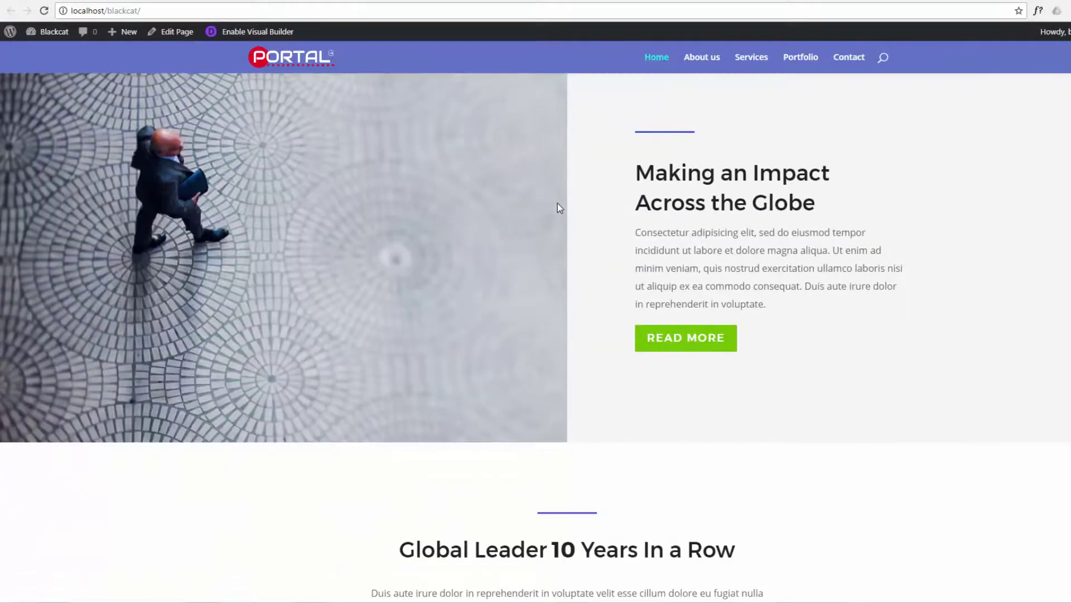
{"action": "scroll", "coordinate": [560, 208], "scroll_direction": "down", "scroll_amount": 15}
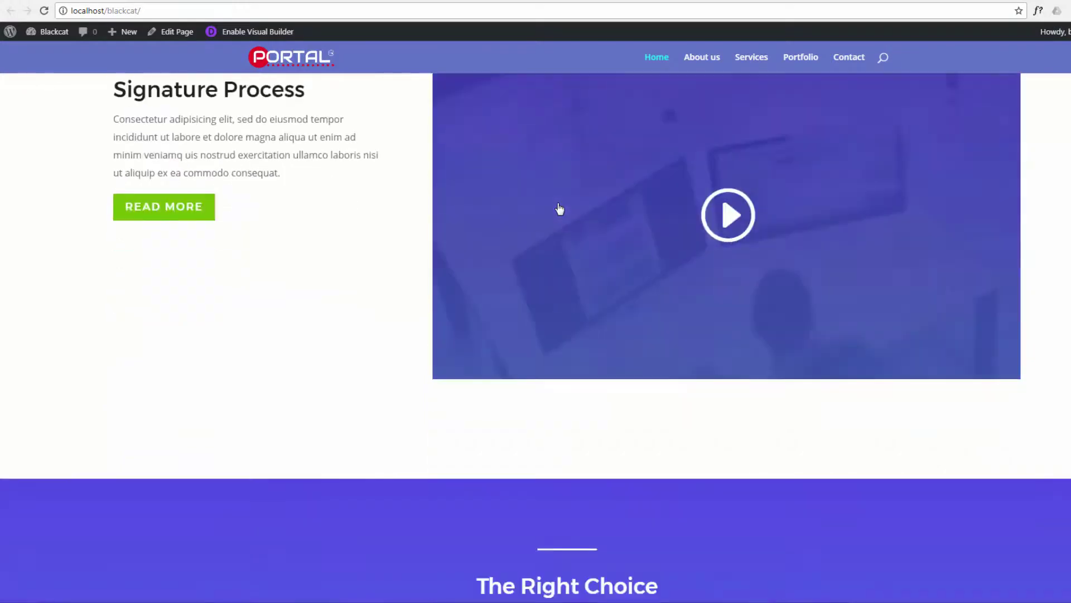
{"action": "scroll", "coordinate": [560, 207], "scroll_direction": "down", "scroll_amount": 14}
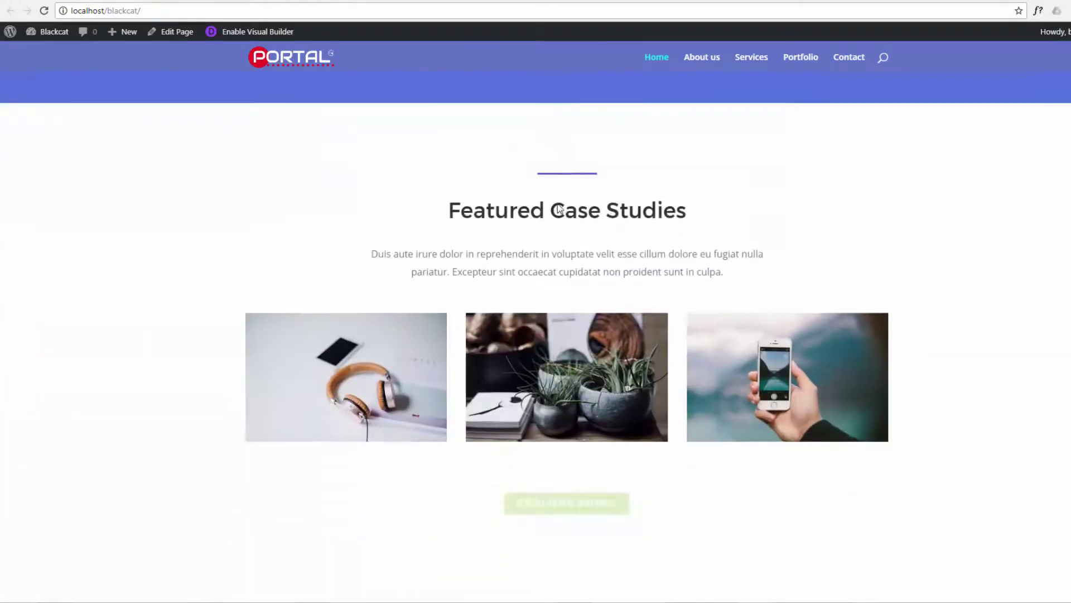
{"action": "scroll", "coordinate": [557, 206], "scroll_direction": "down", "scroll_amount": 4}
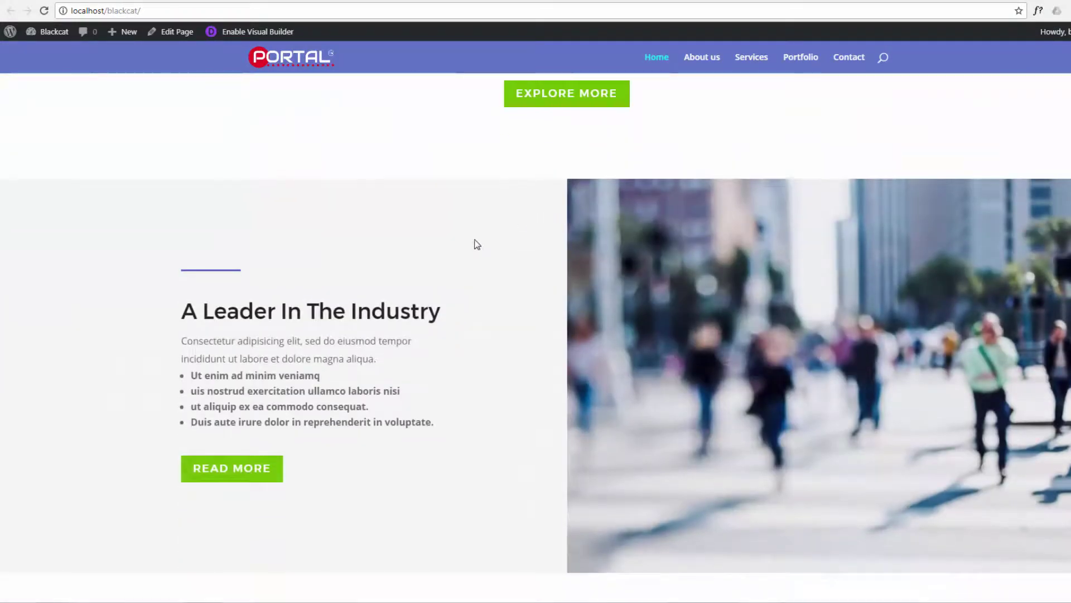
{"action": "scroll", "coordinate": [475, 239], "scroll_direction": "down", "scroll_amount": 3}
{"action": "scroll", "coordinate": [476, 237], "scroll_direction": "down", "scroll_amount": 5}
{"action": "scroll", "coordinate": [472, 234], "scroll_direction": "up", "scroll_amount": 8}
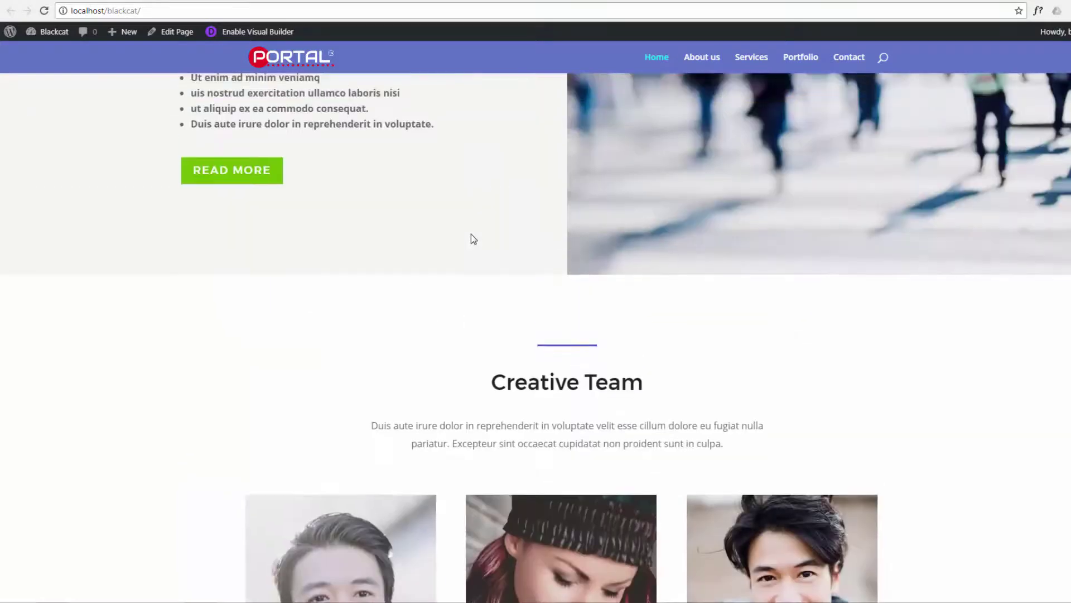
{"action": "scroll", "coordinate": [478, 235], "scroll_direction": "up", "scroll_amount": 20}
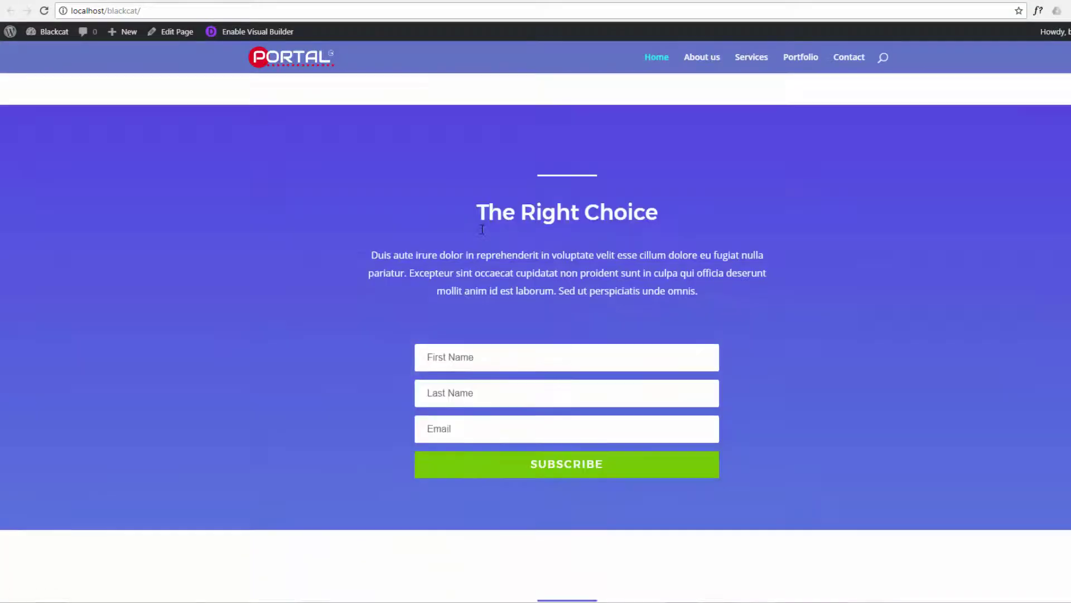
{"action": "scroll", "coordinate": [486, 235], "scroll_direction": "up", "scroll_amount": 4}
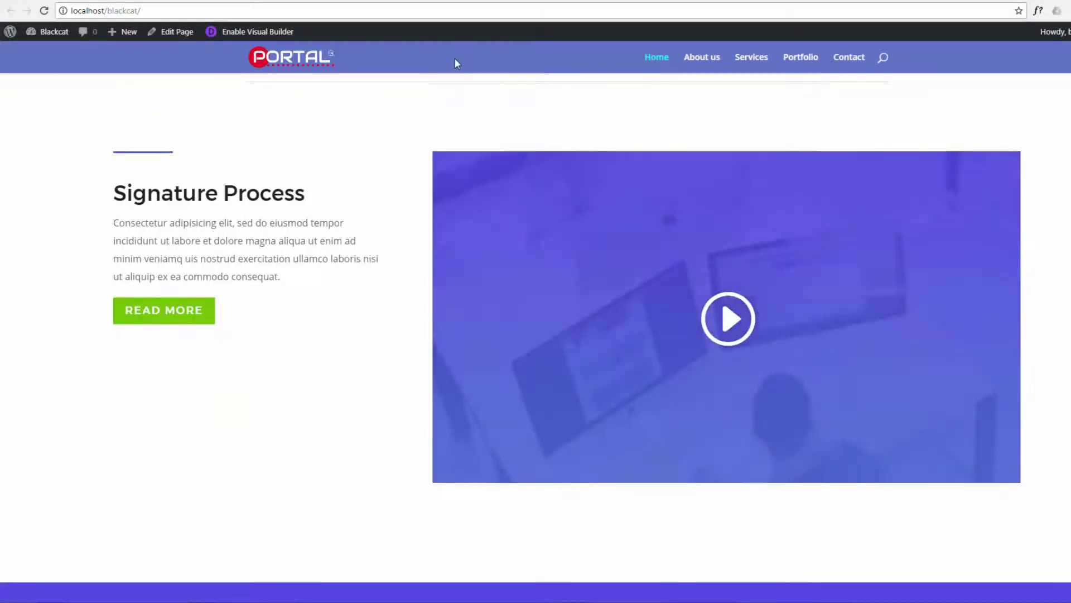
{"action": "scroll", "coordinate": [400, 266], "scroll_direction": "up", "scroll_amount": 12}
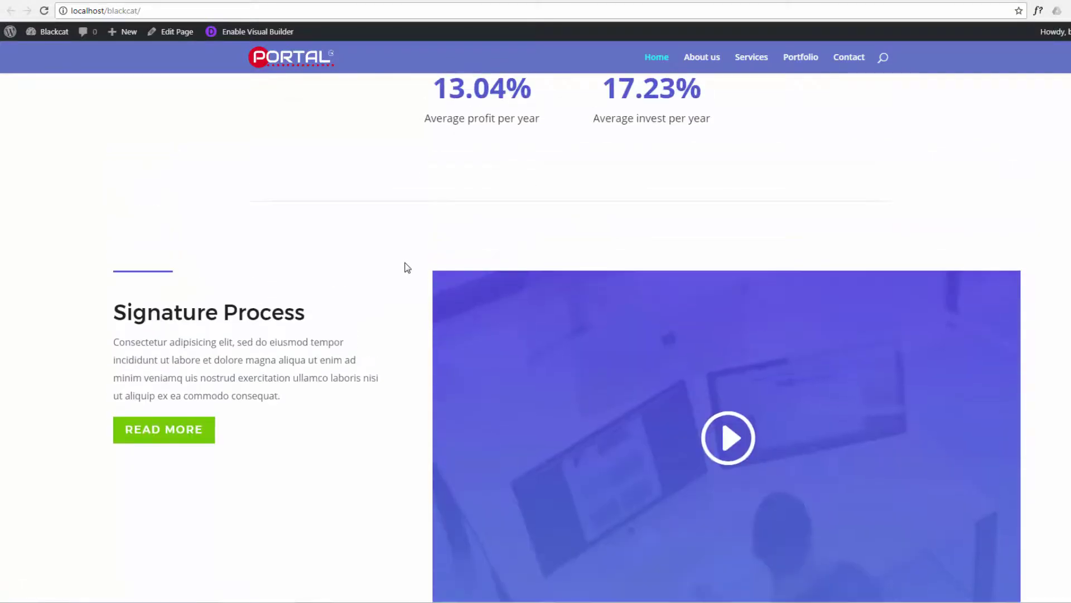
{"action": "scroll", "coordinate": [410, 266], "scroll_direction": "up", "scroll_amount": 16}
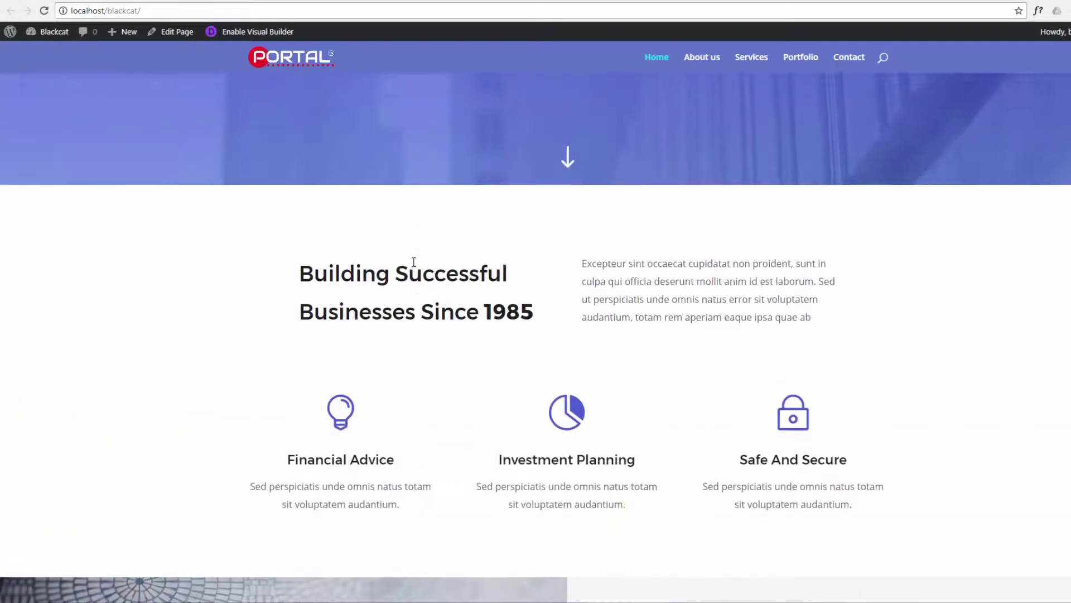